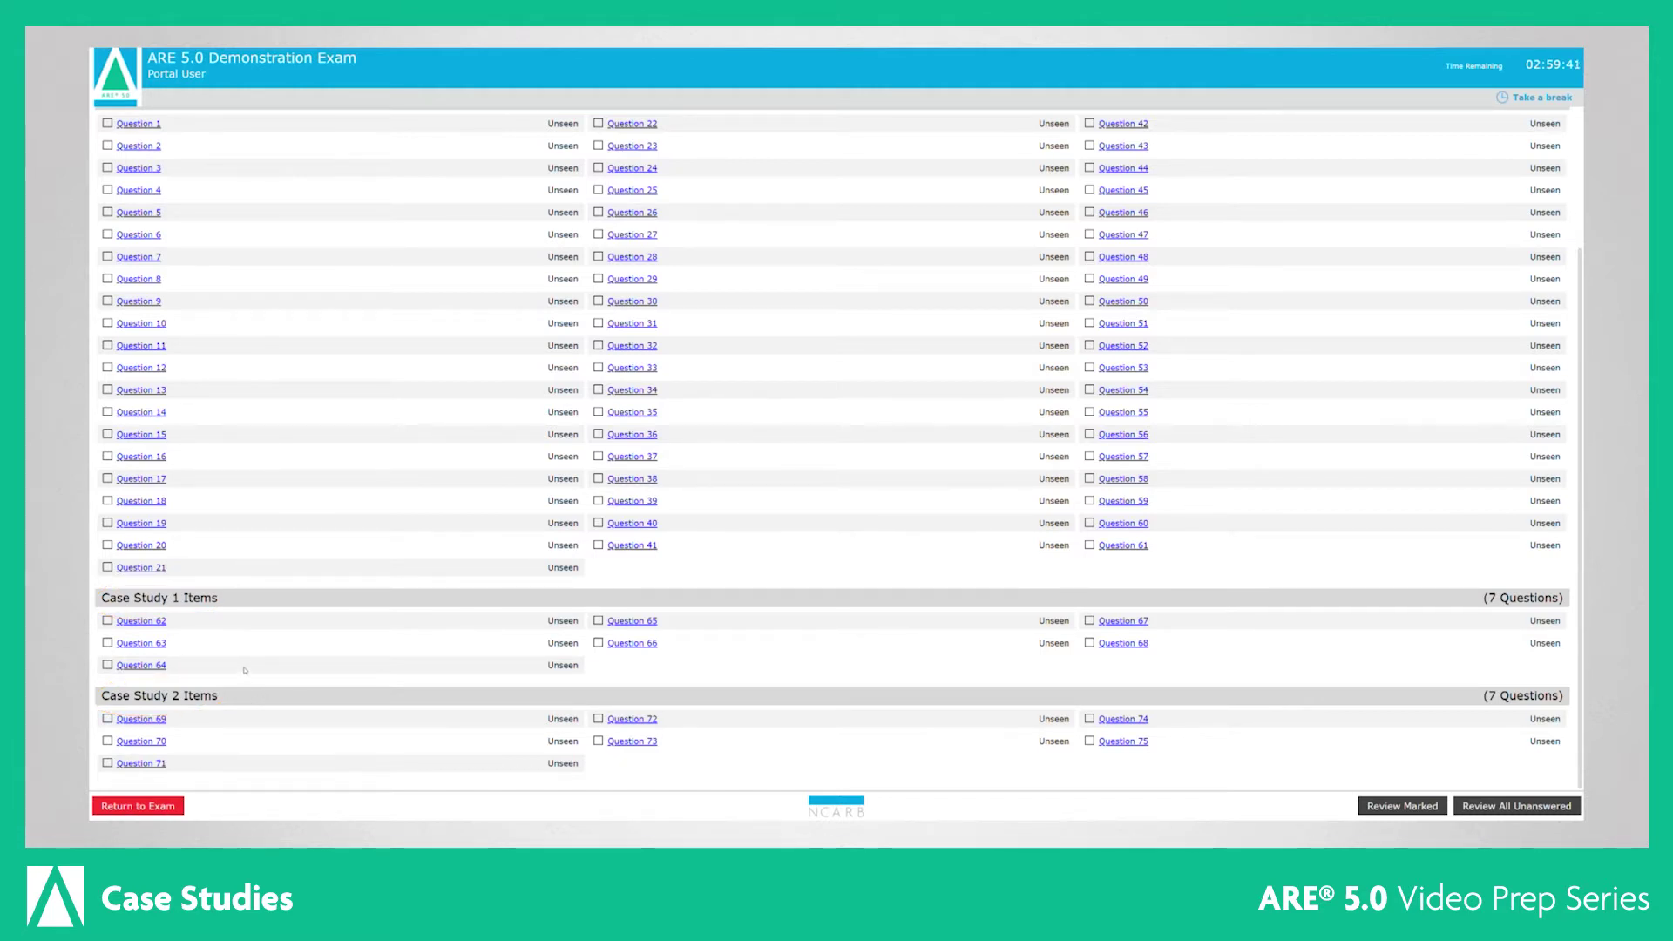
- Open Case Study 1, Question 1 of 7, the Event Center gross square footage question
left_click(164, 621)
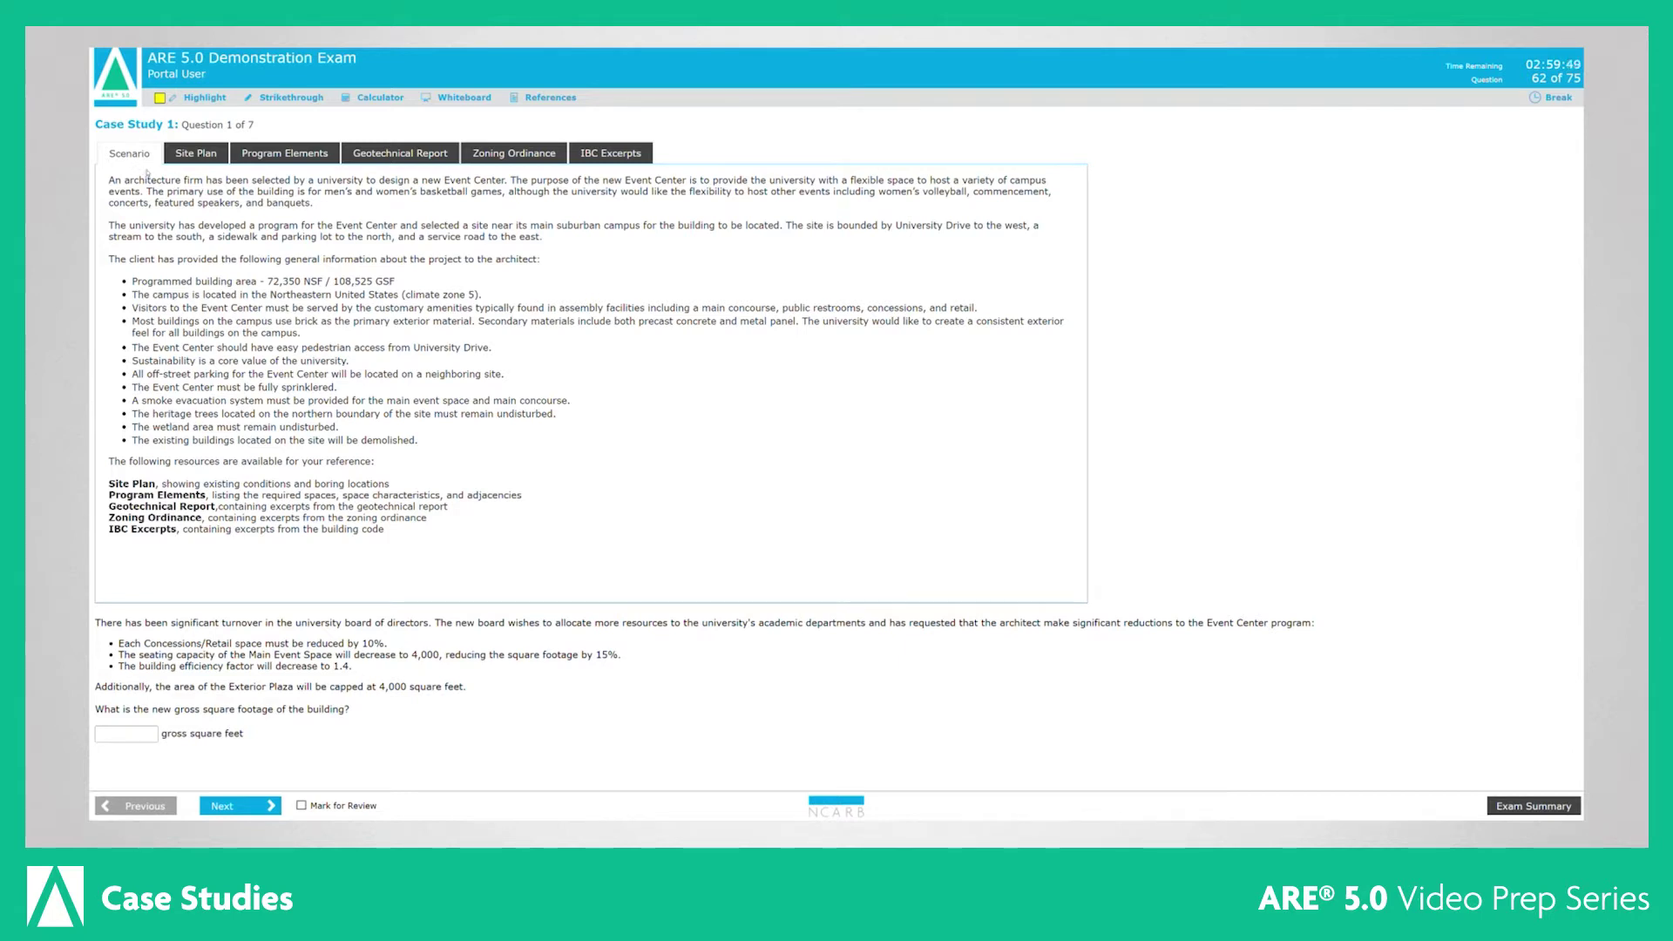
- Browse the Site Plan, Program Elements, Geotechnical Report, Zoning Ordinance and IBC Excerpts resources, scrolling the IBC PDF
left_click(218, 155)
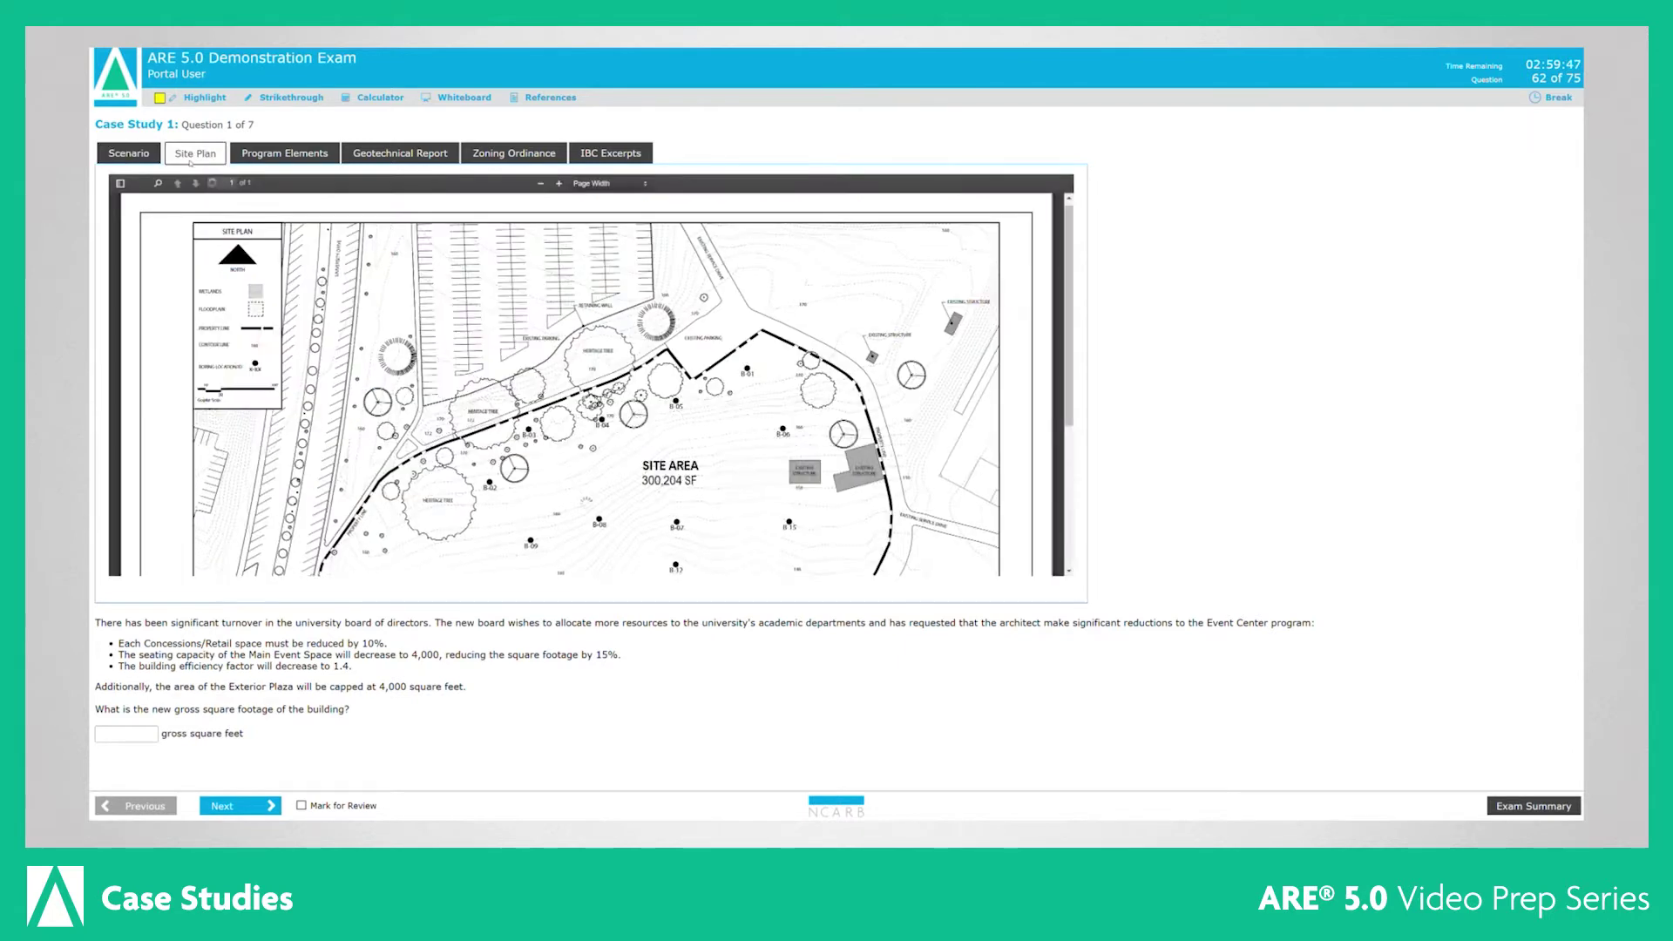
left_click(266, 155)
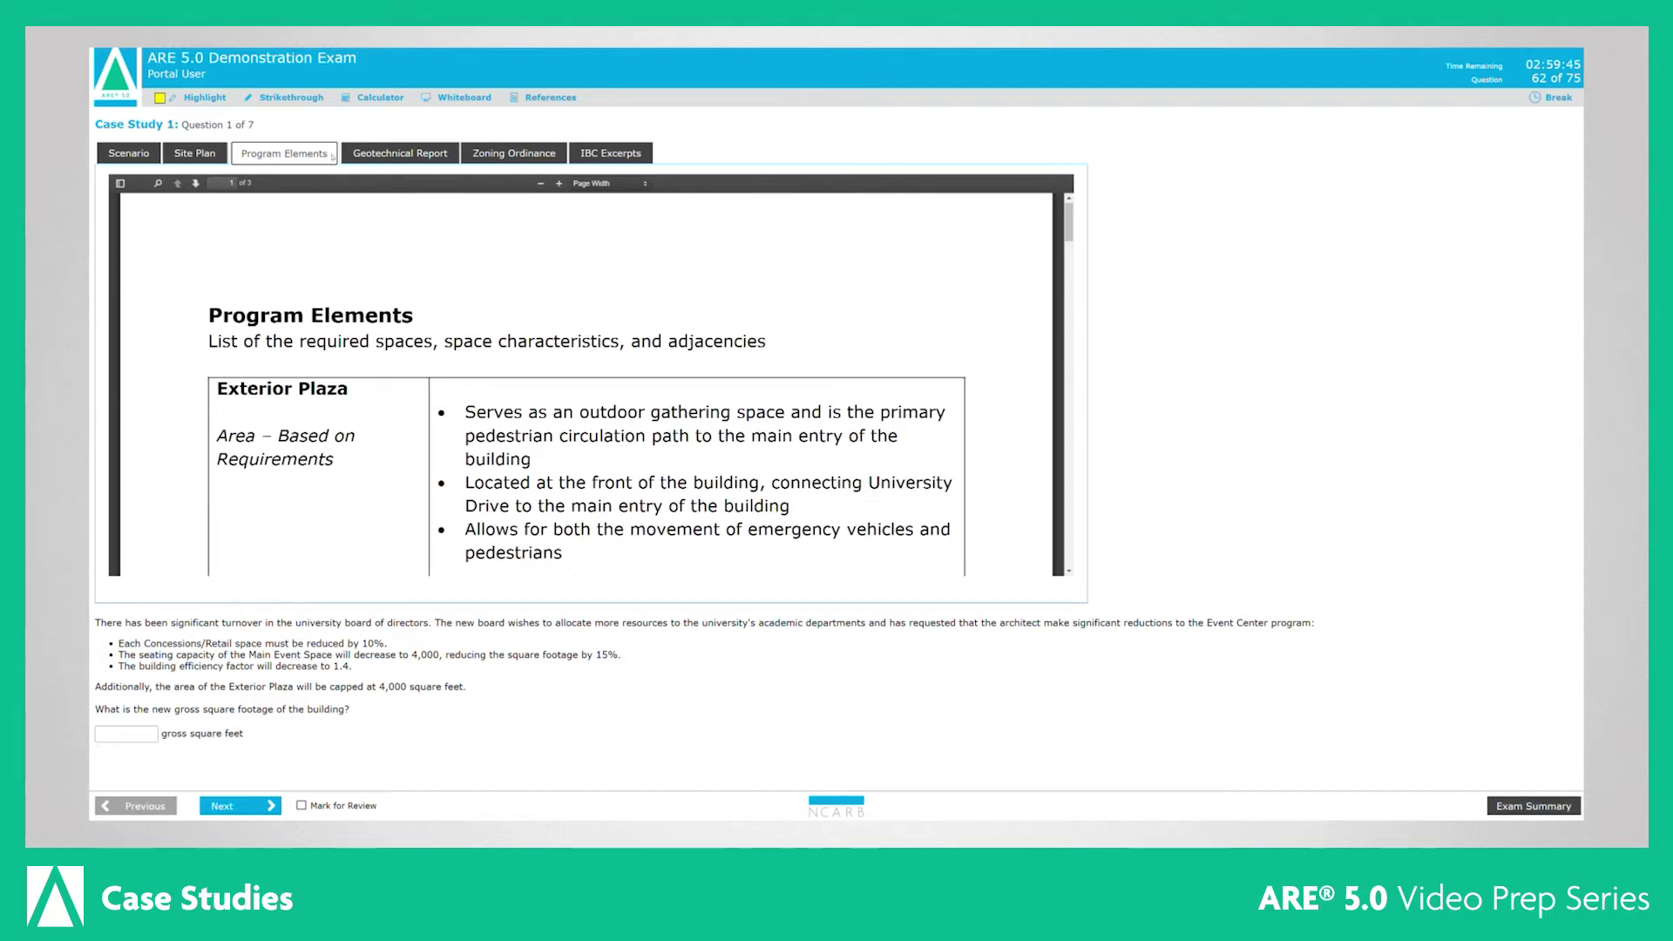
left_click(400, 155)
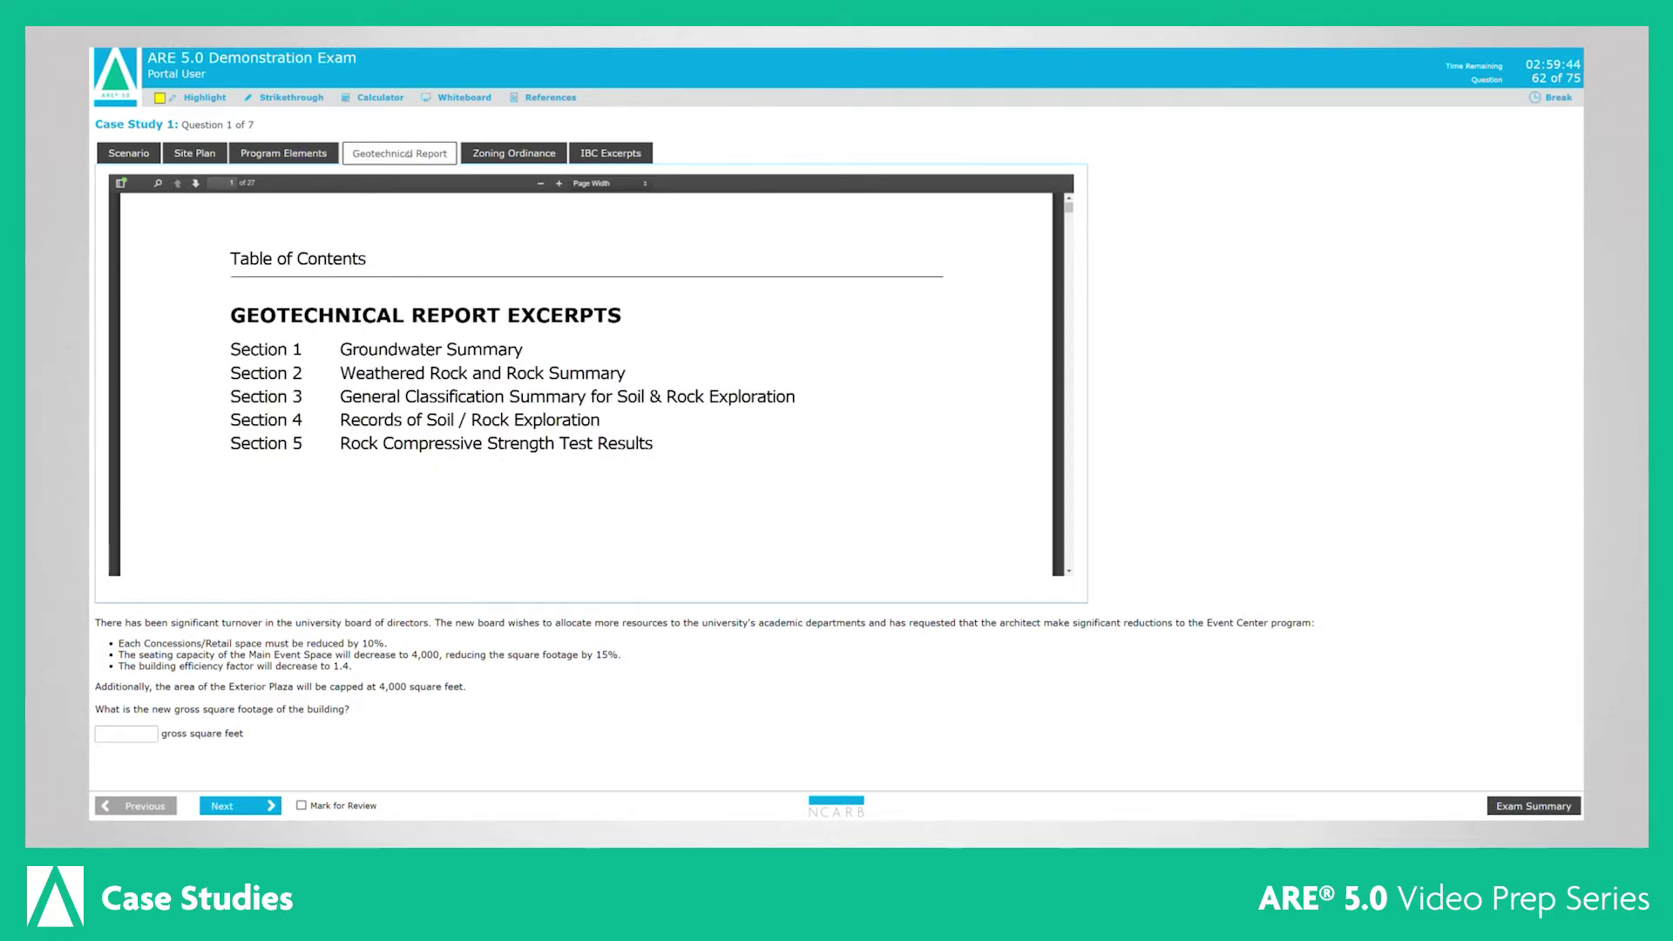
left_click(492, 158)
left_click(601, 157)
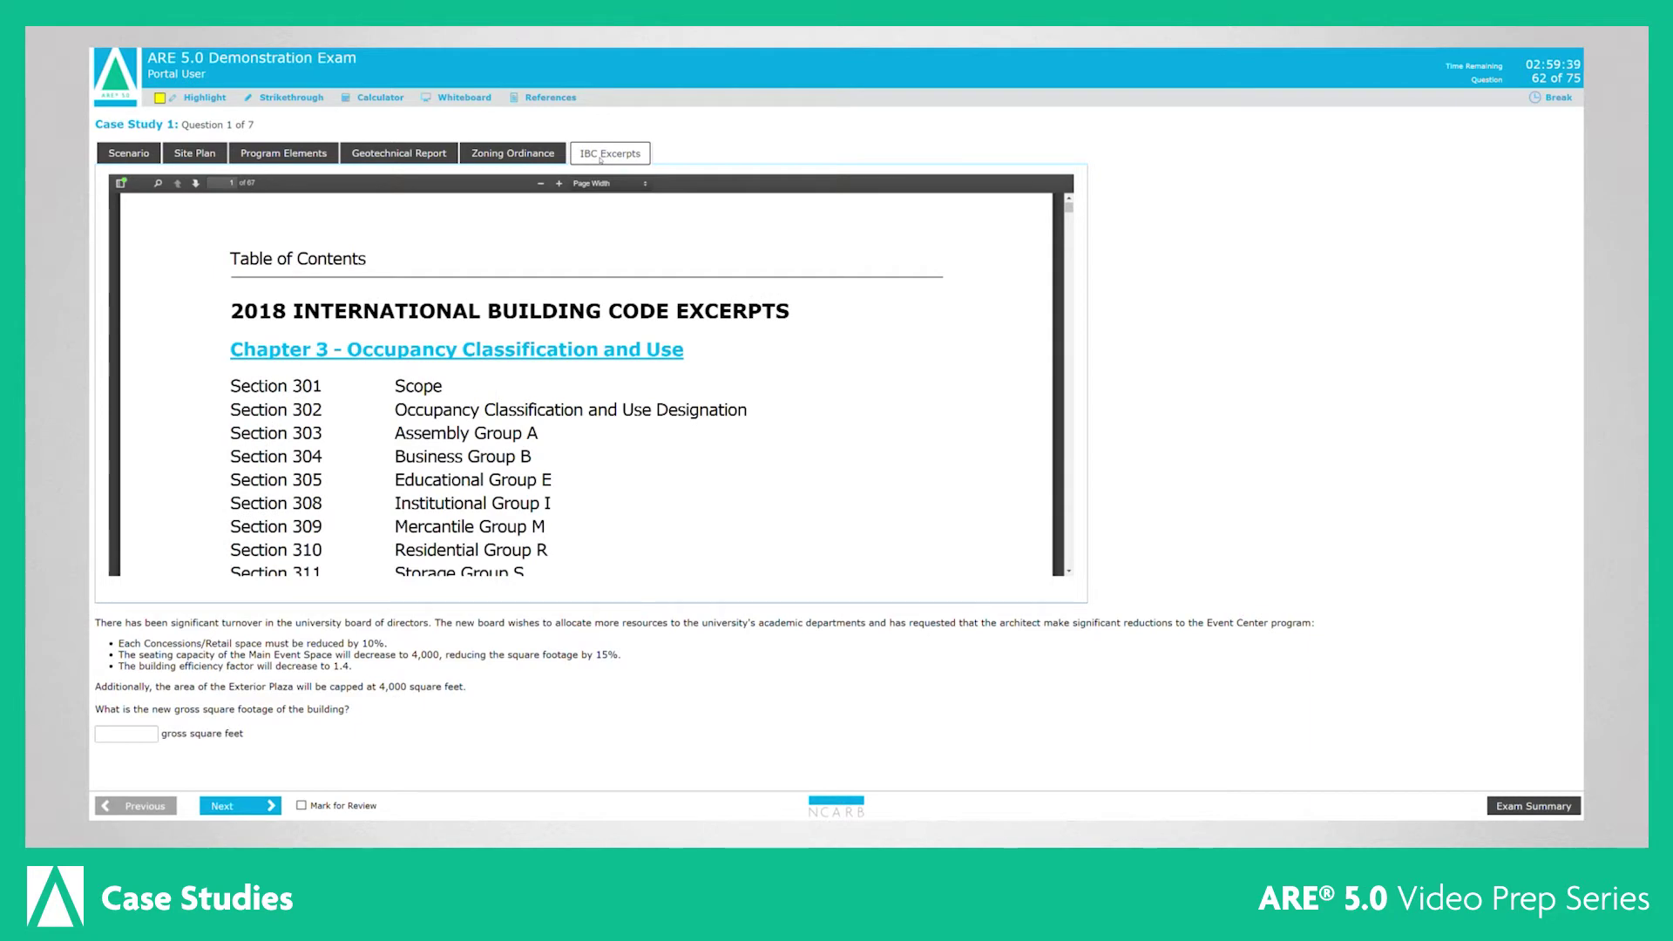
scroll(562, 275, "down", 15)
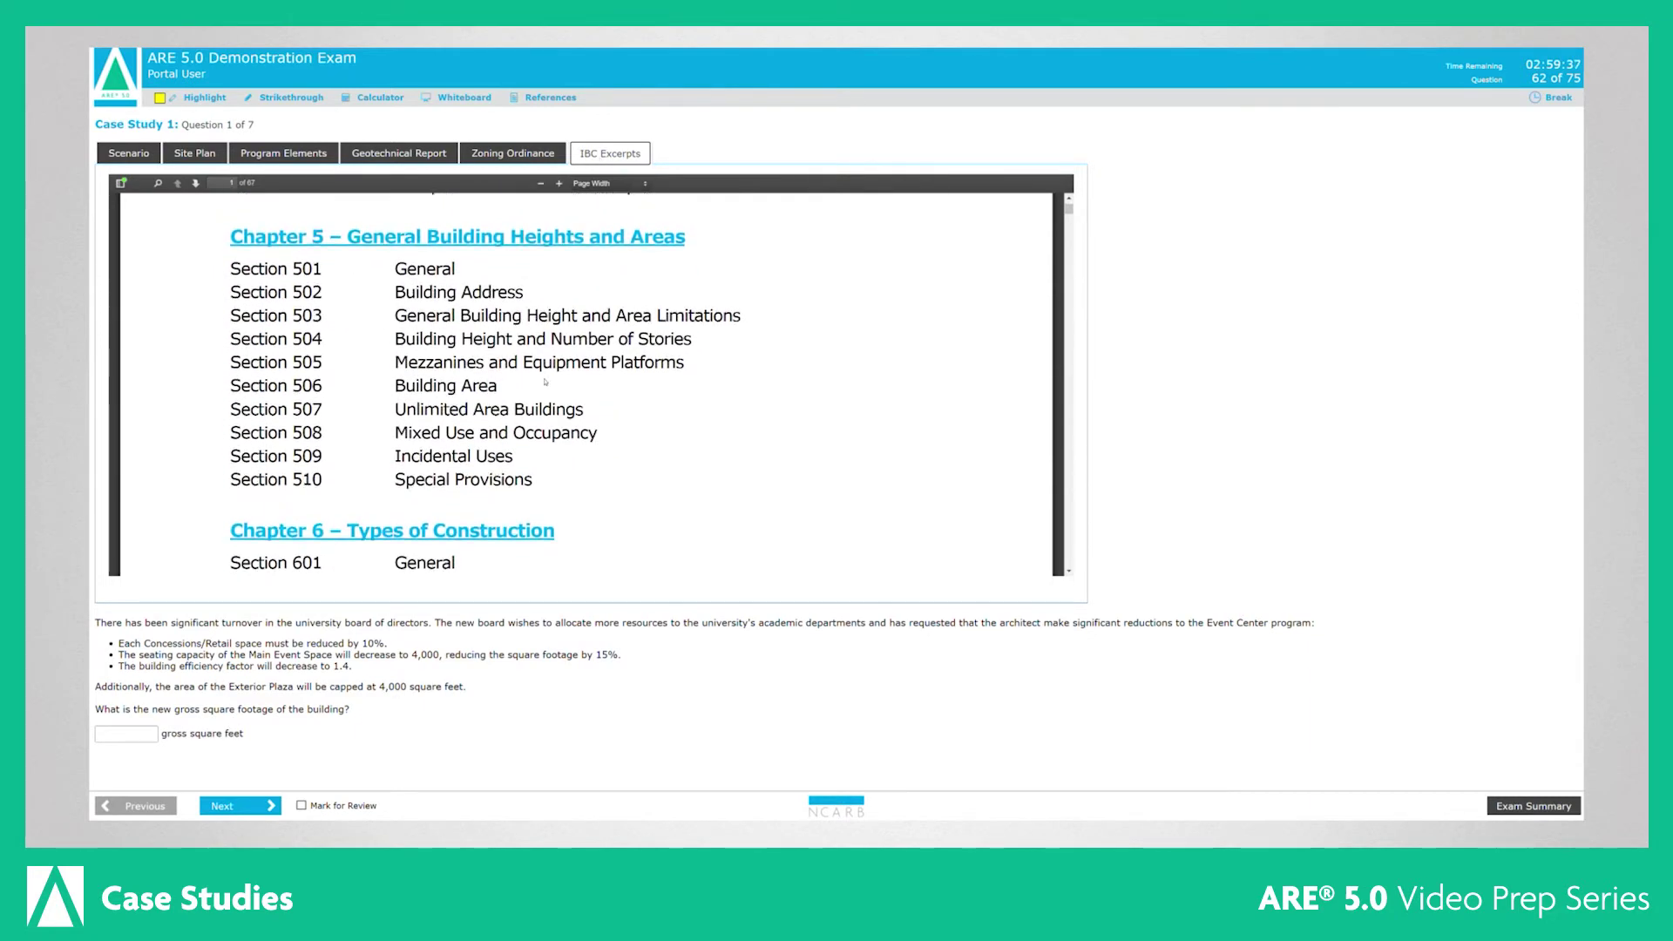
scroll(545, 397, "down", 10)
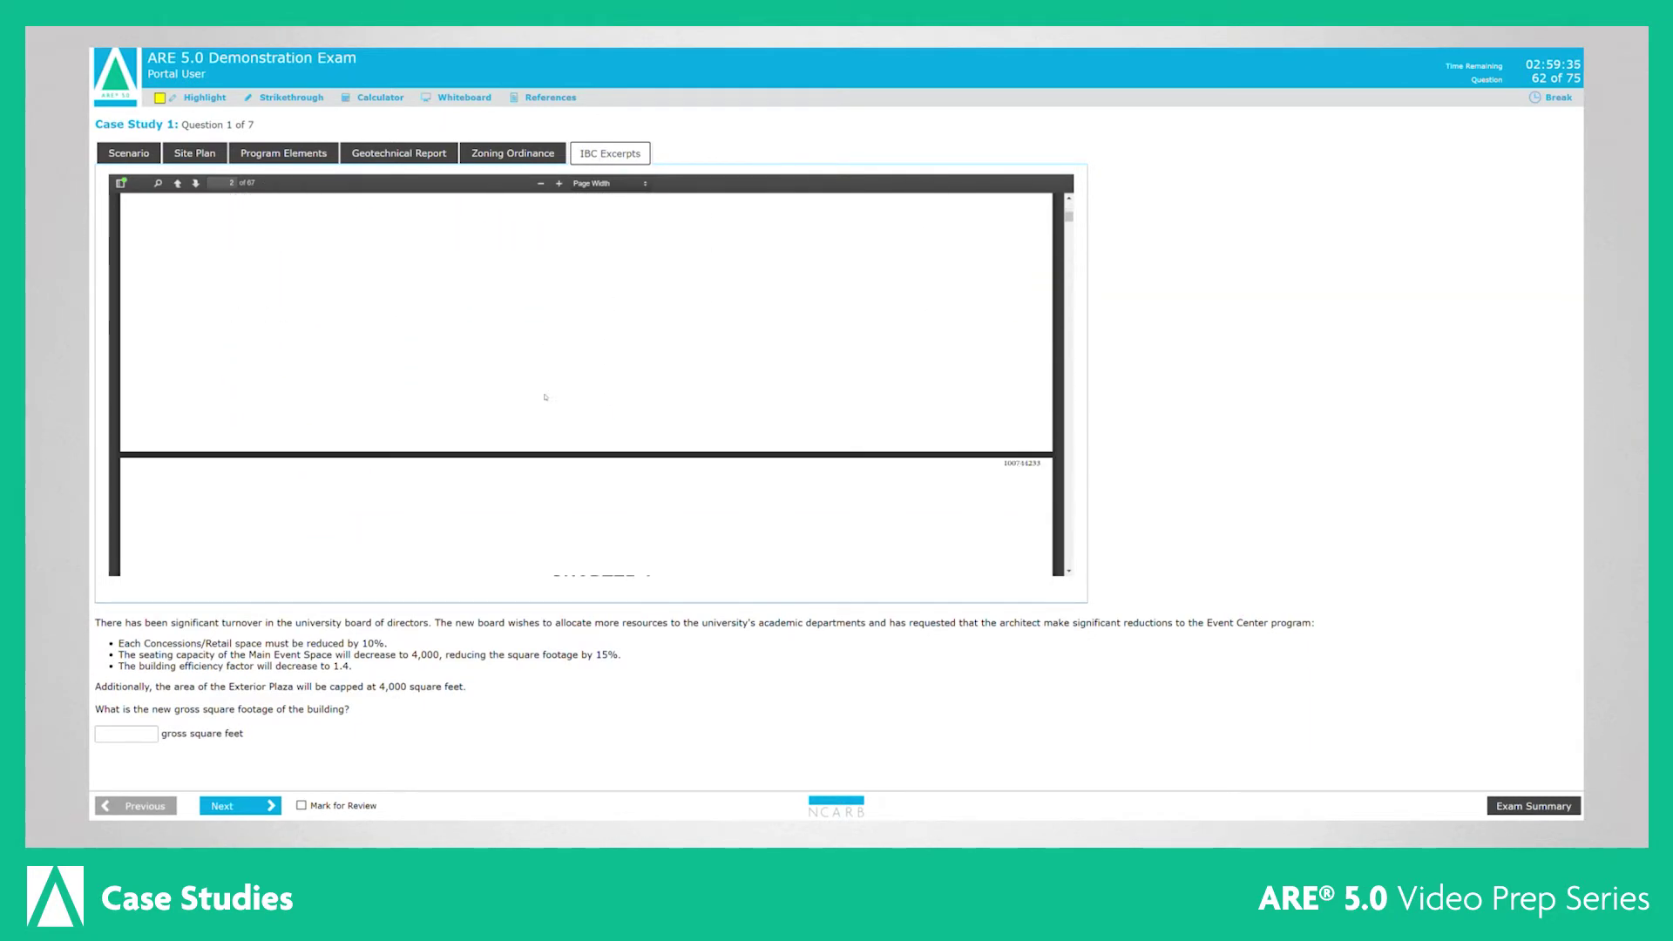
scroll(546, 399, "down", 10)
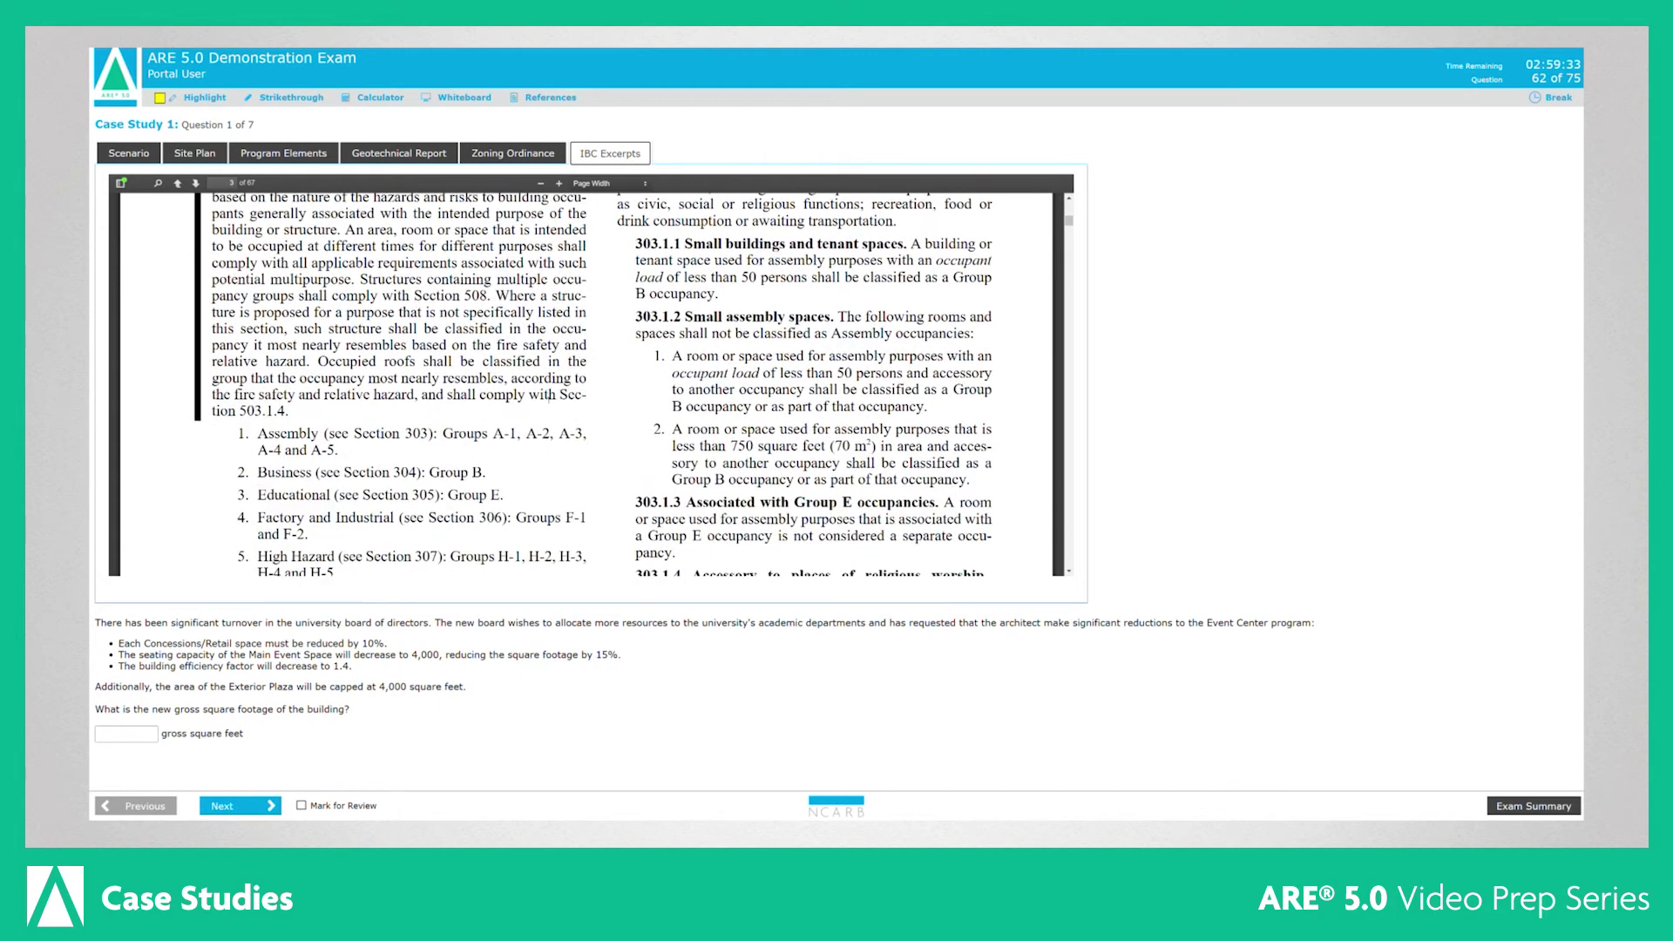
scroll(546, 399, "down", 8)
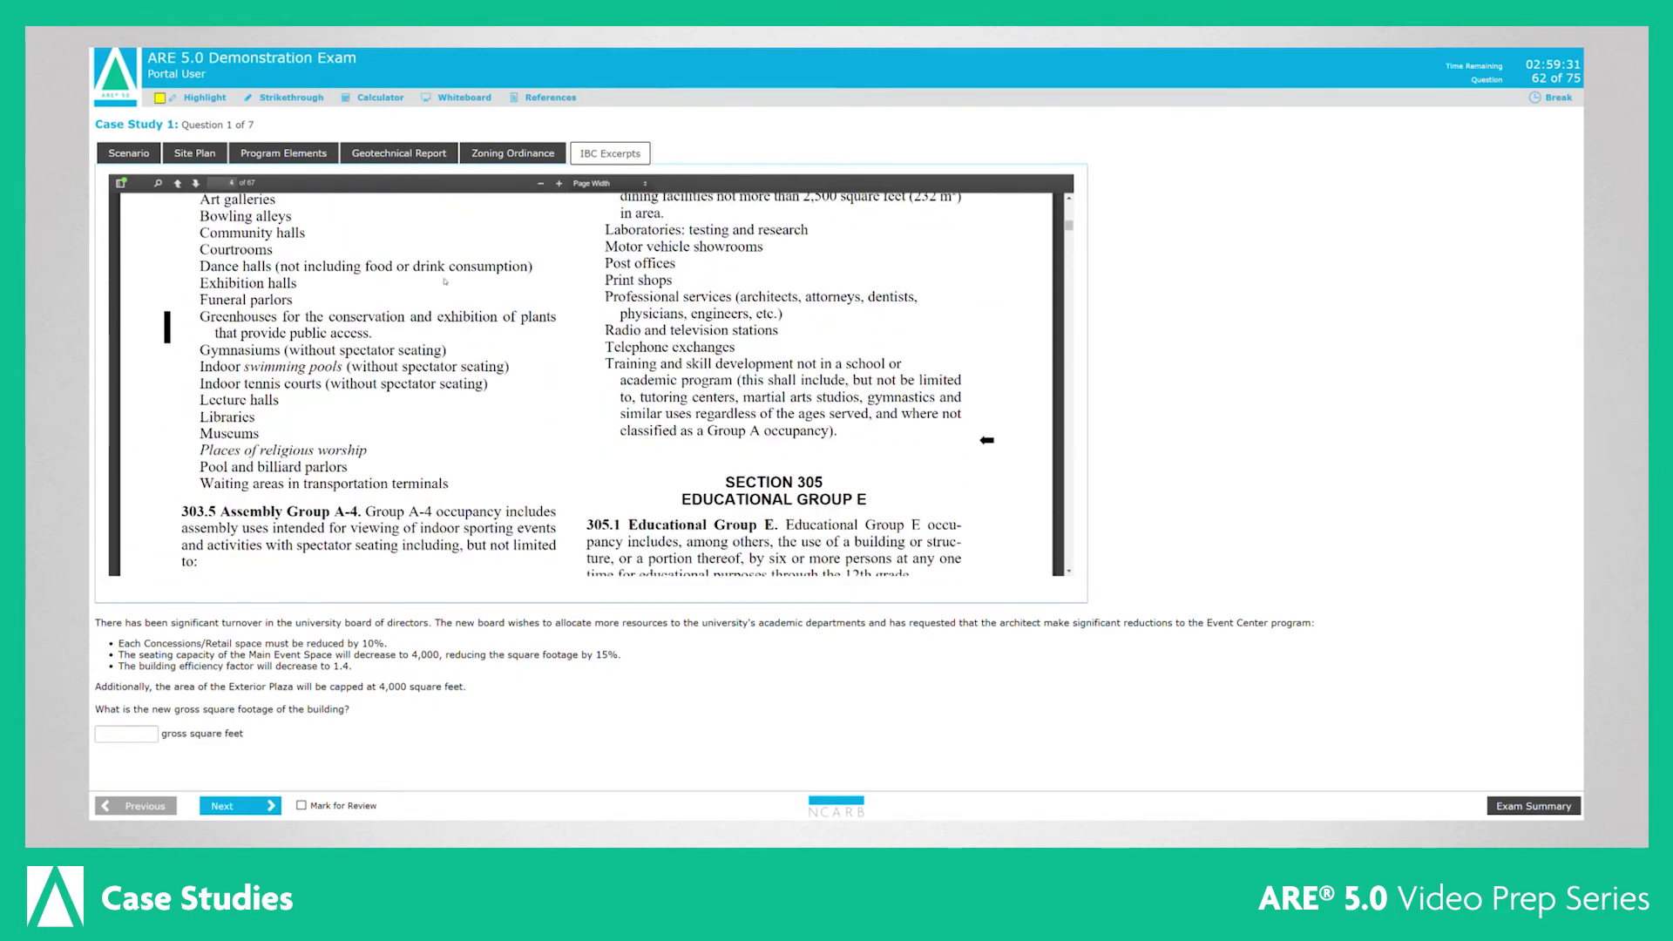
- Return to the Geotechnical Report excerpts and scroll down through them
left_click(390, 161)
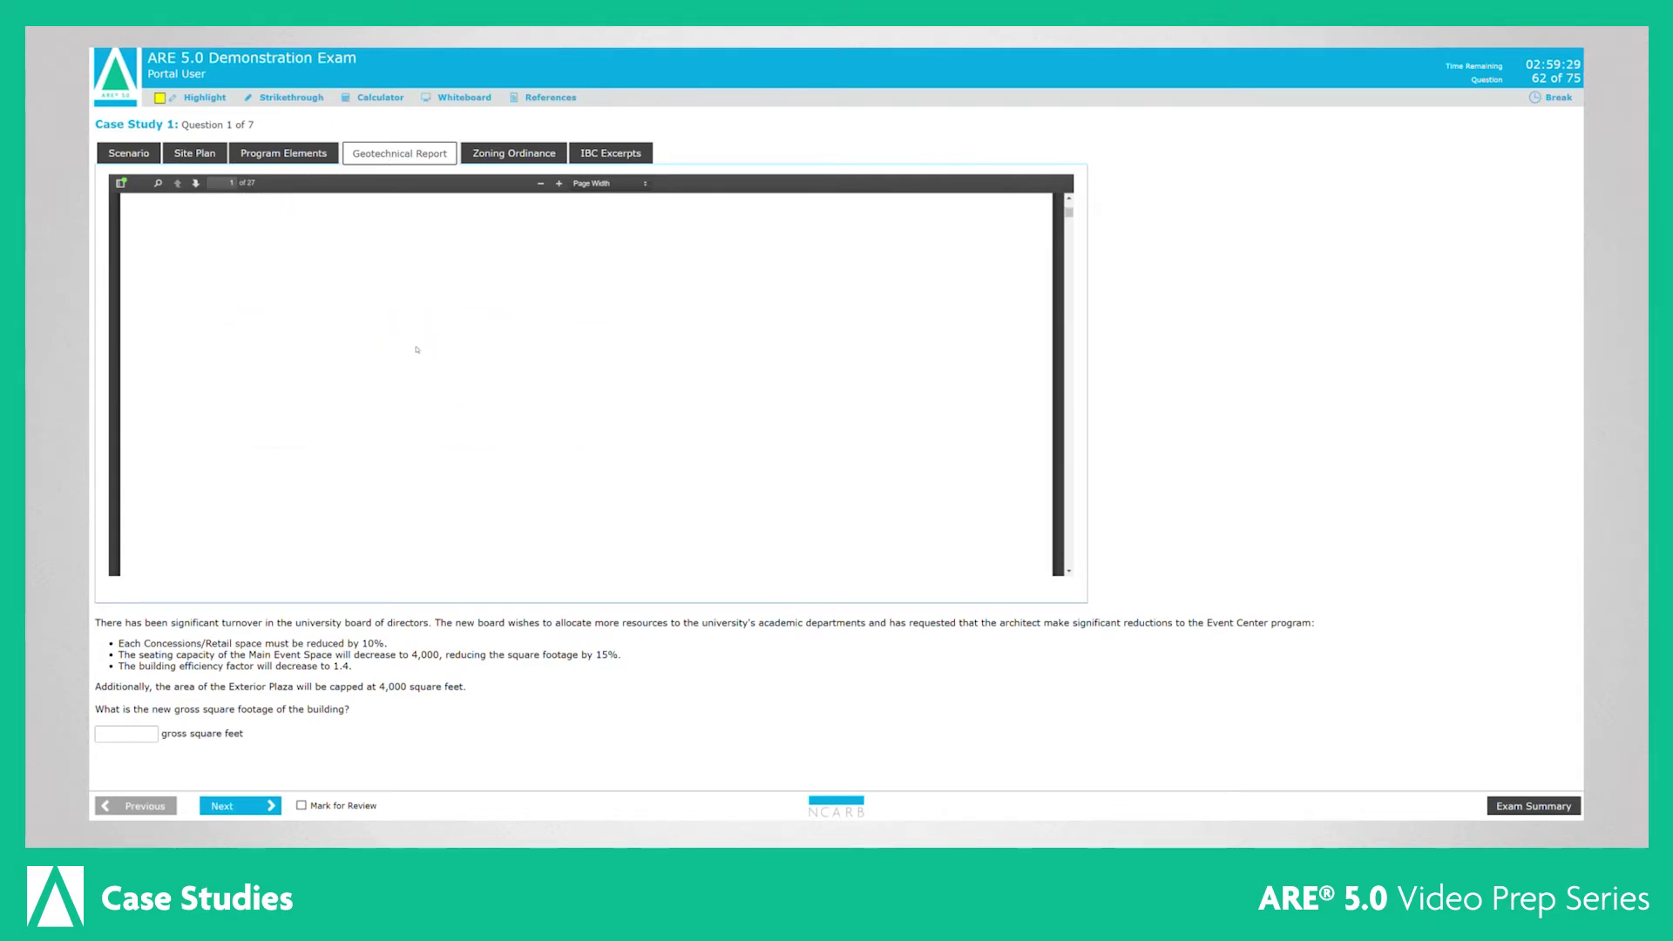
scroll(415, 400, "down", 8)
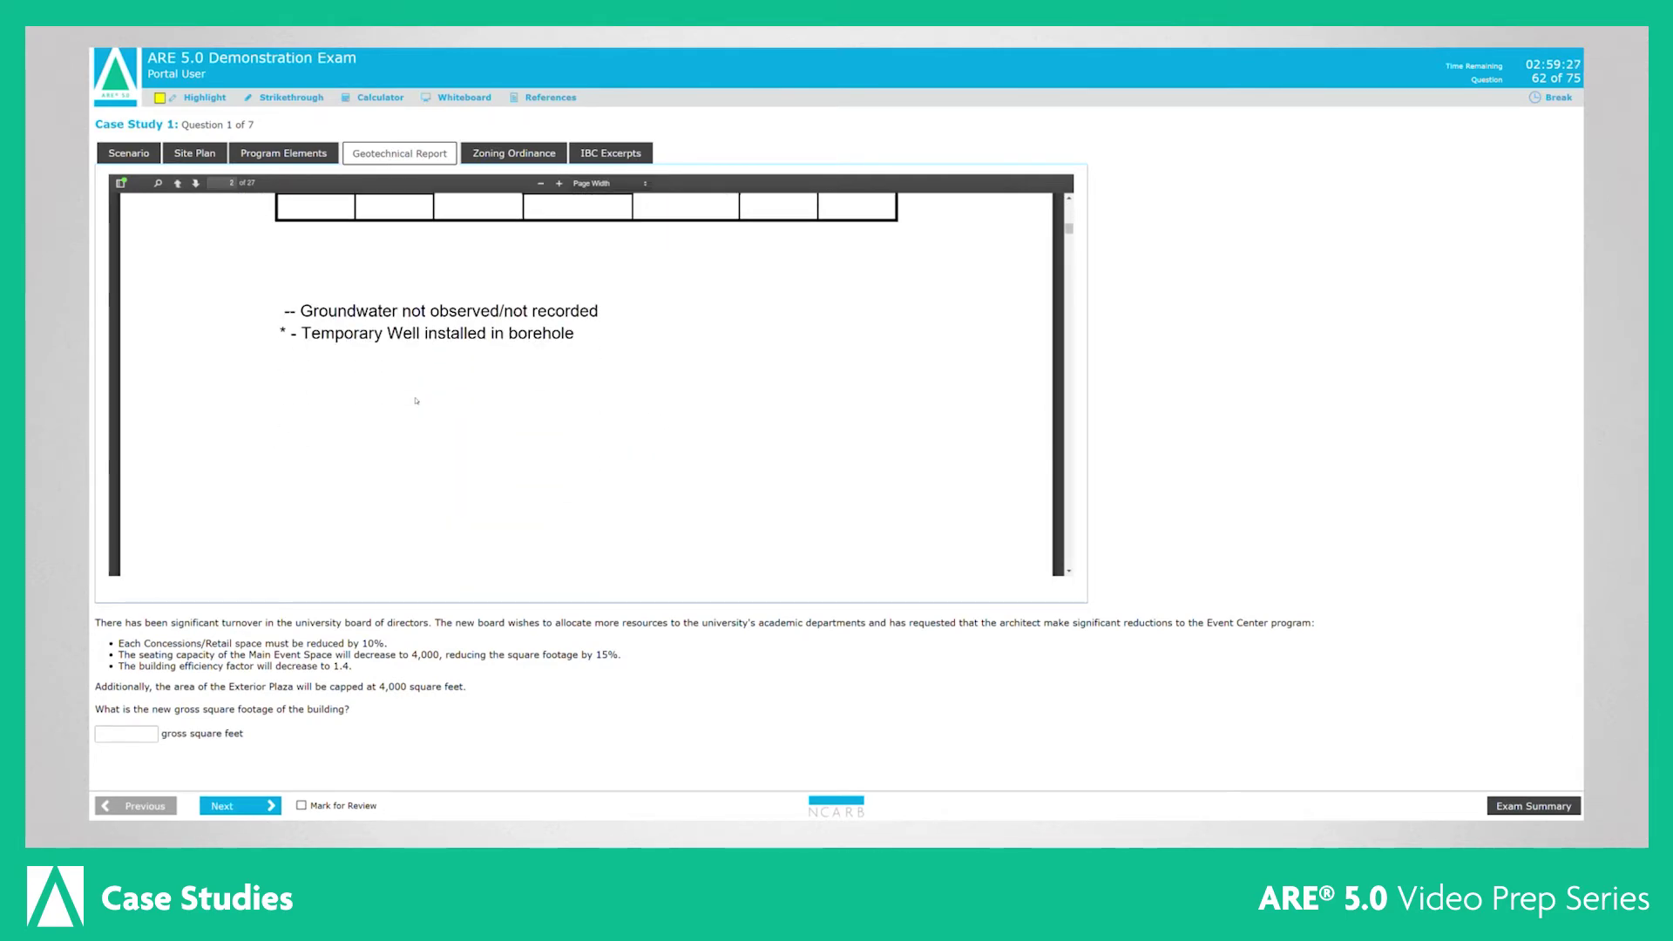
scroll(586, 384, "down", 5)
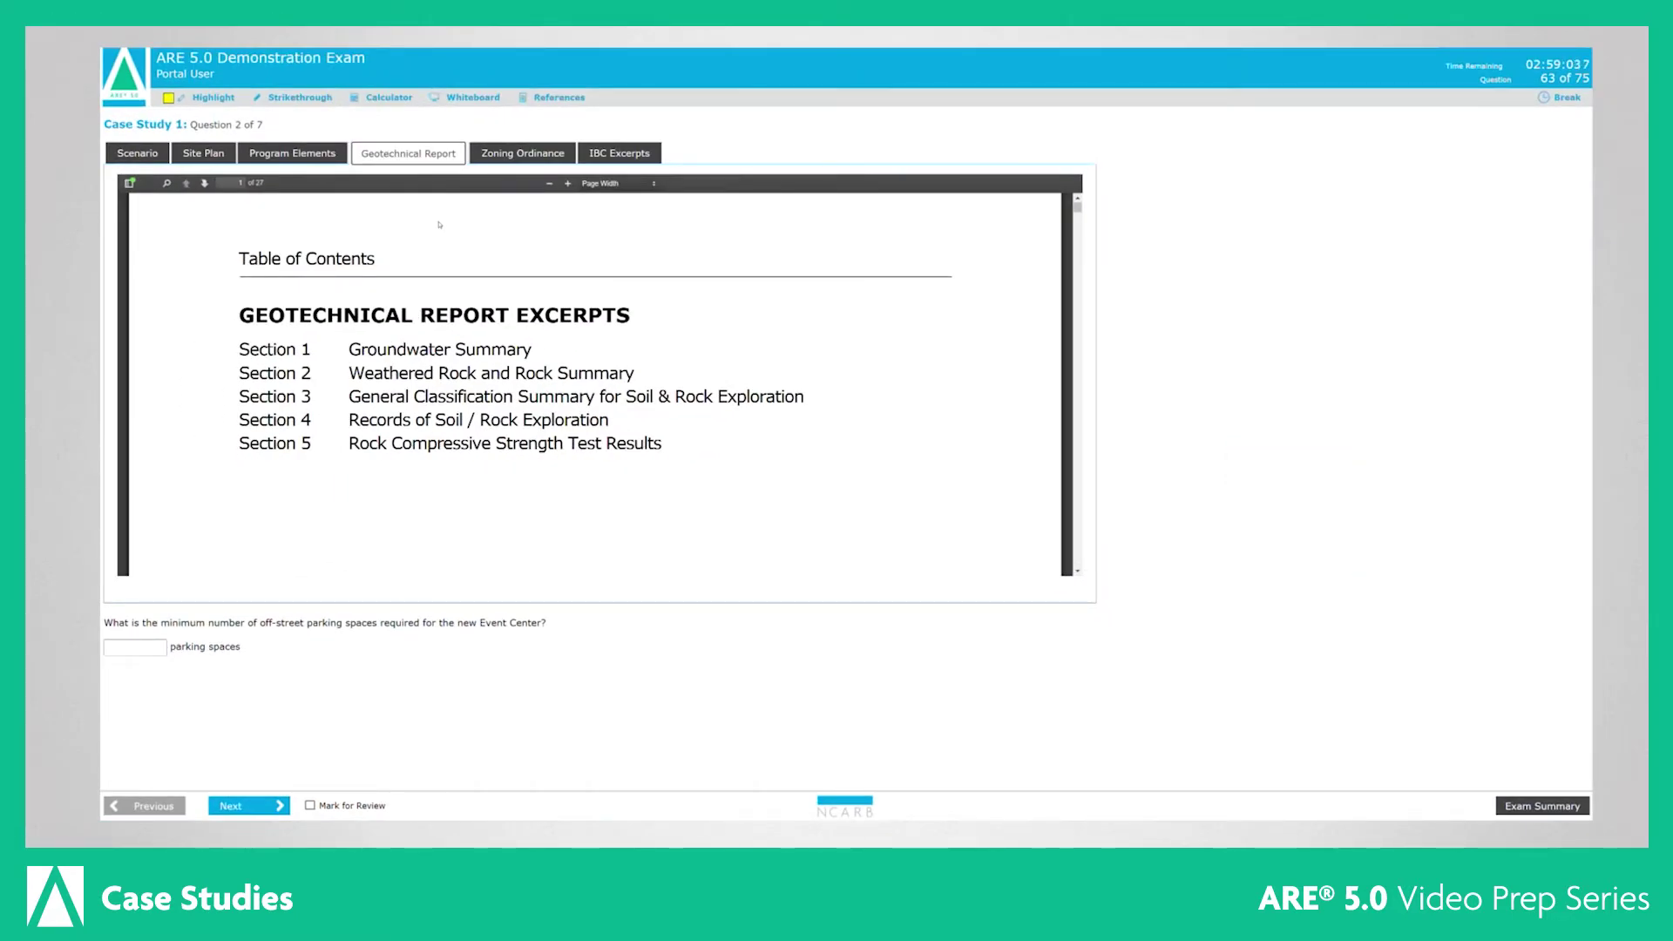
- Switch question 2's PDF viewer from the Geotechnical Report to the IBC Excerpts table of contents
scroll(439, 261, "down", 2)
scroll(438, 337, "up", 2)
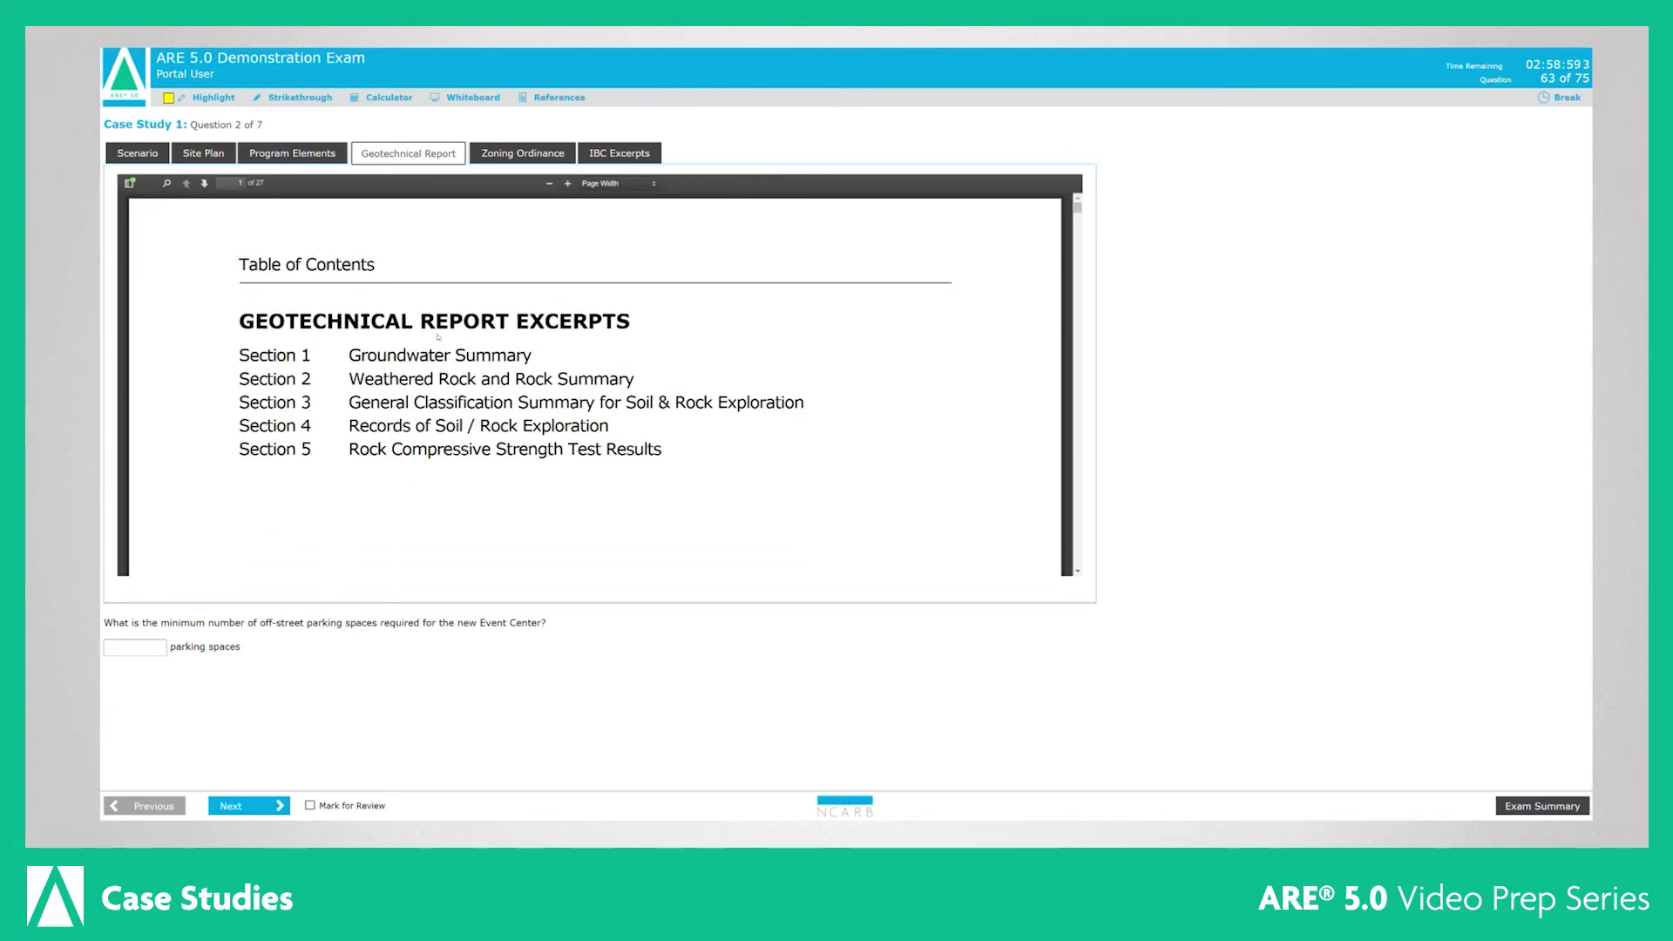
left_click(607, 153)
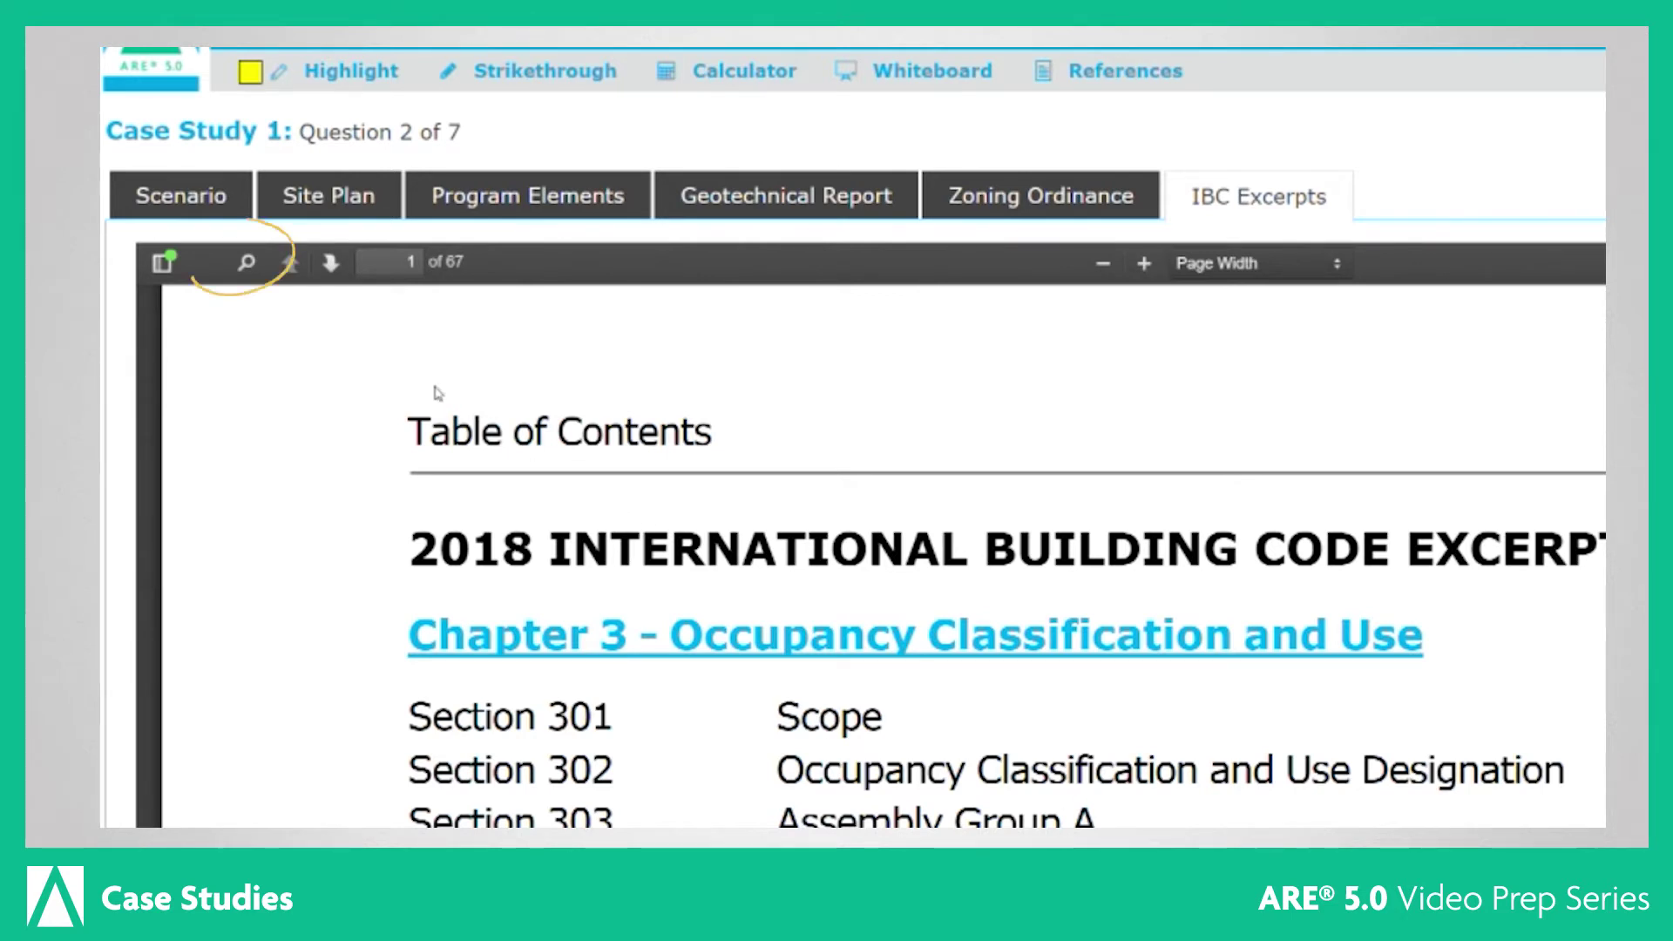
- Search the IBC Excerpts for 'scope', stepping through matches to the one on page 10
left_click(247, 263)
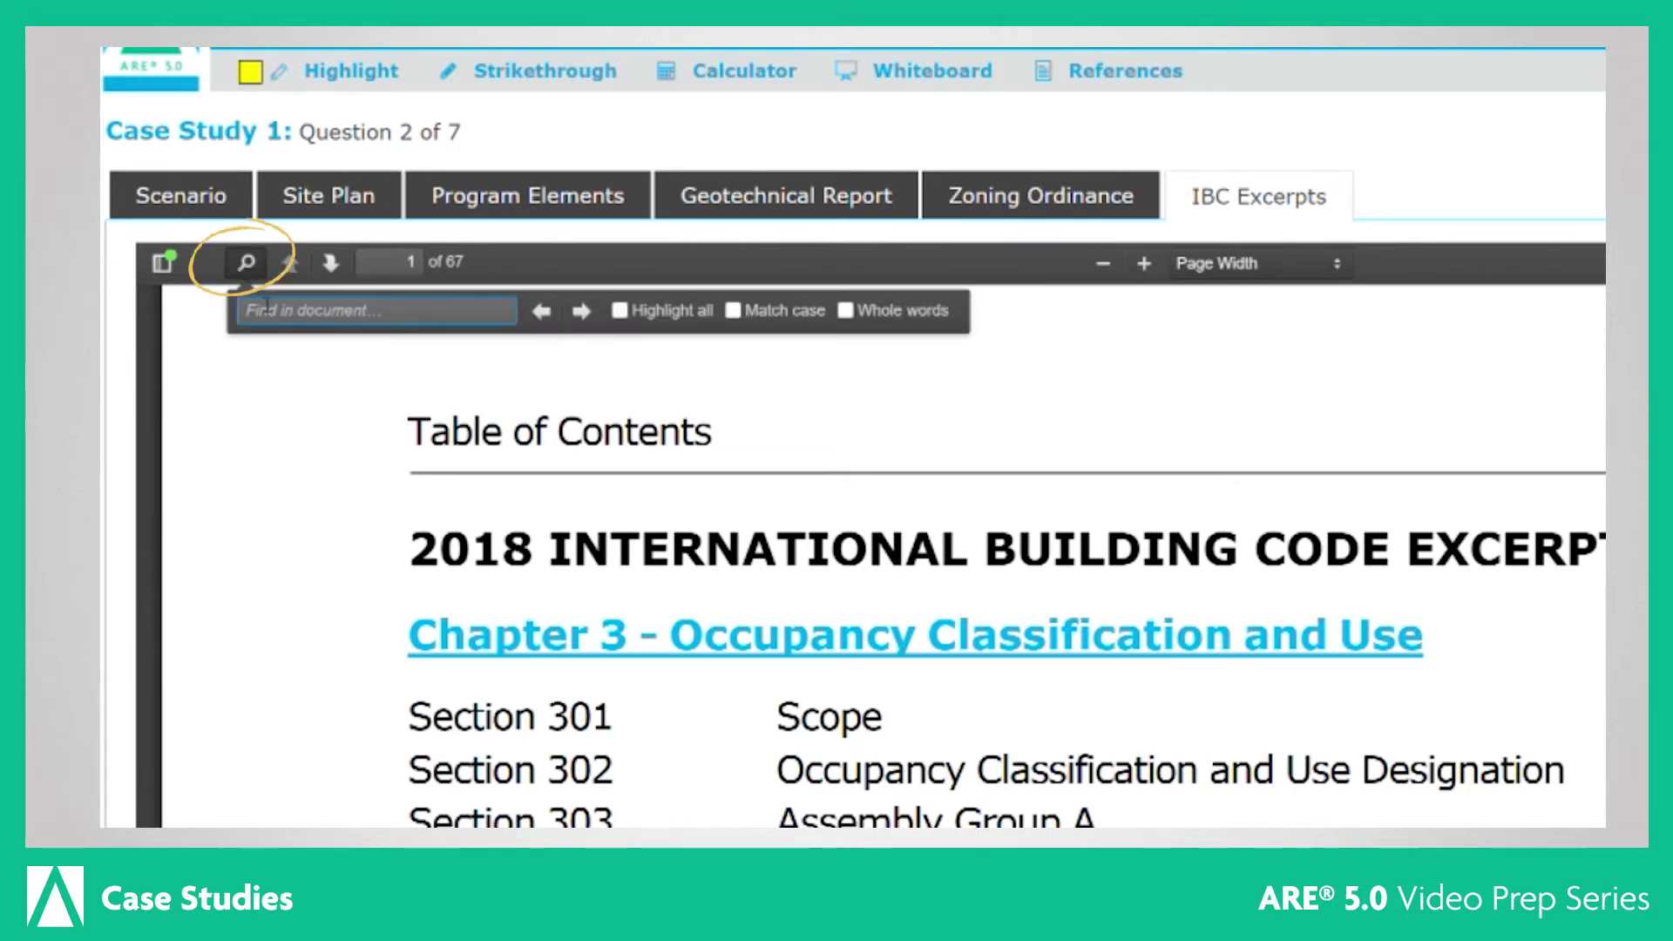
type("scope")
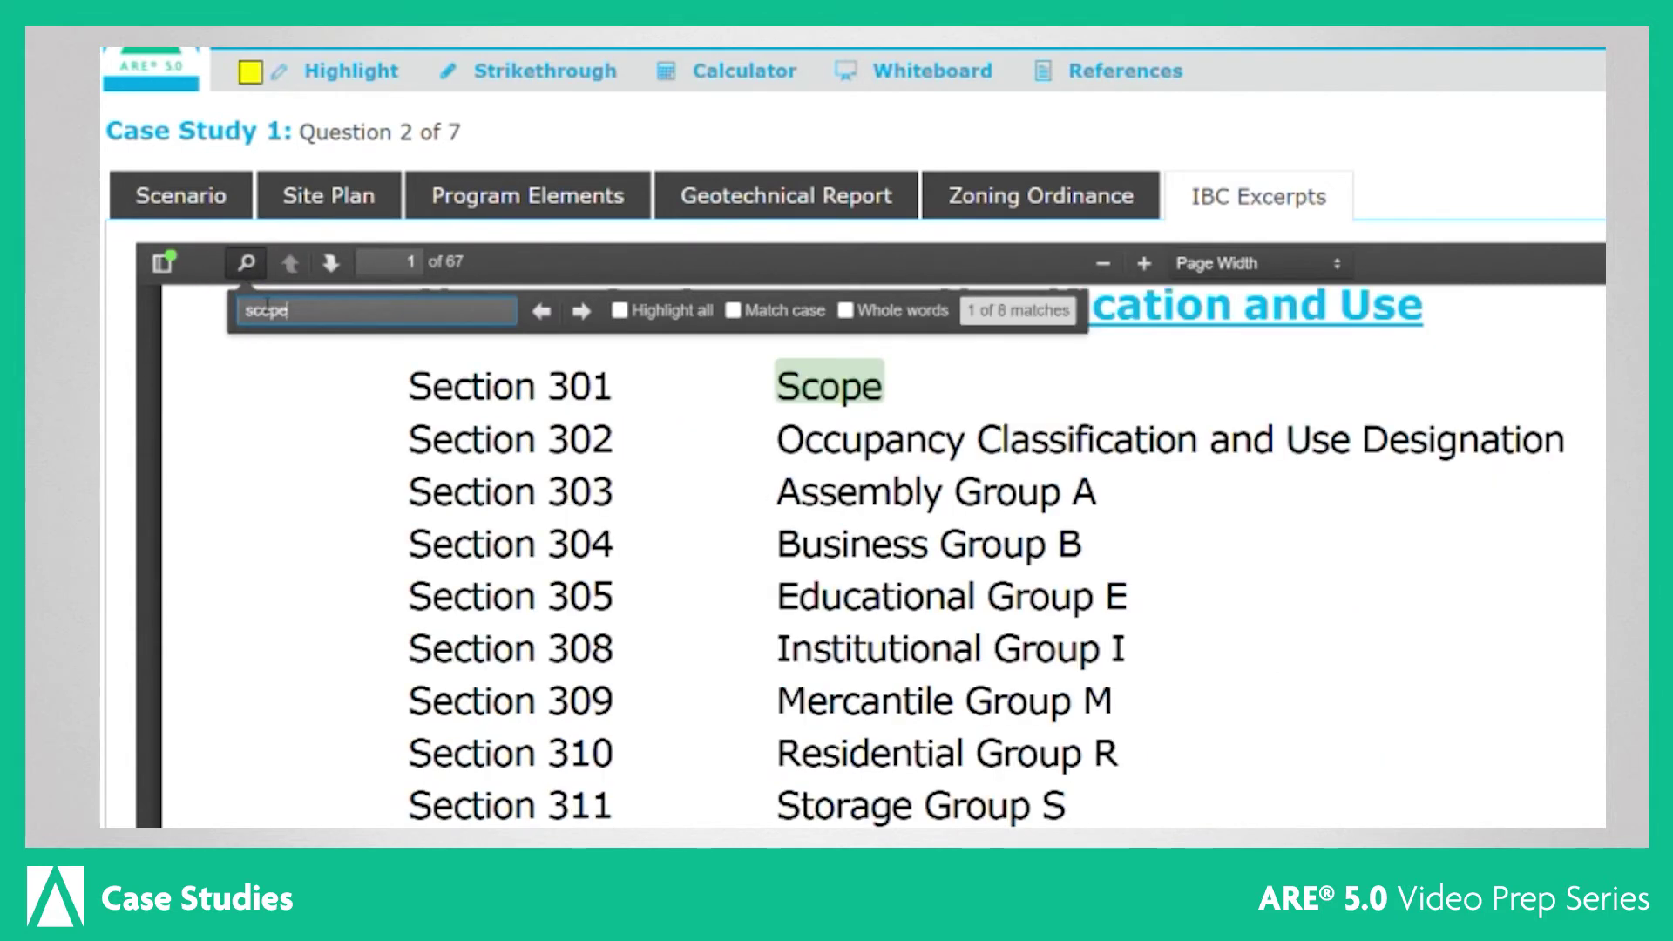
left_click(581, 311)
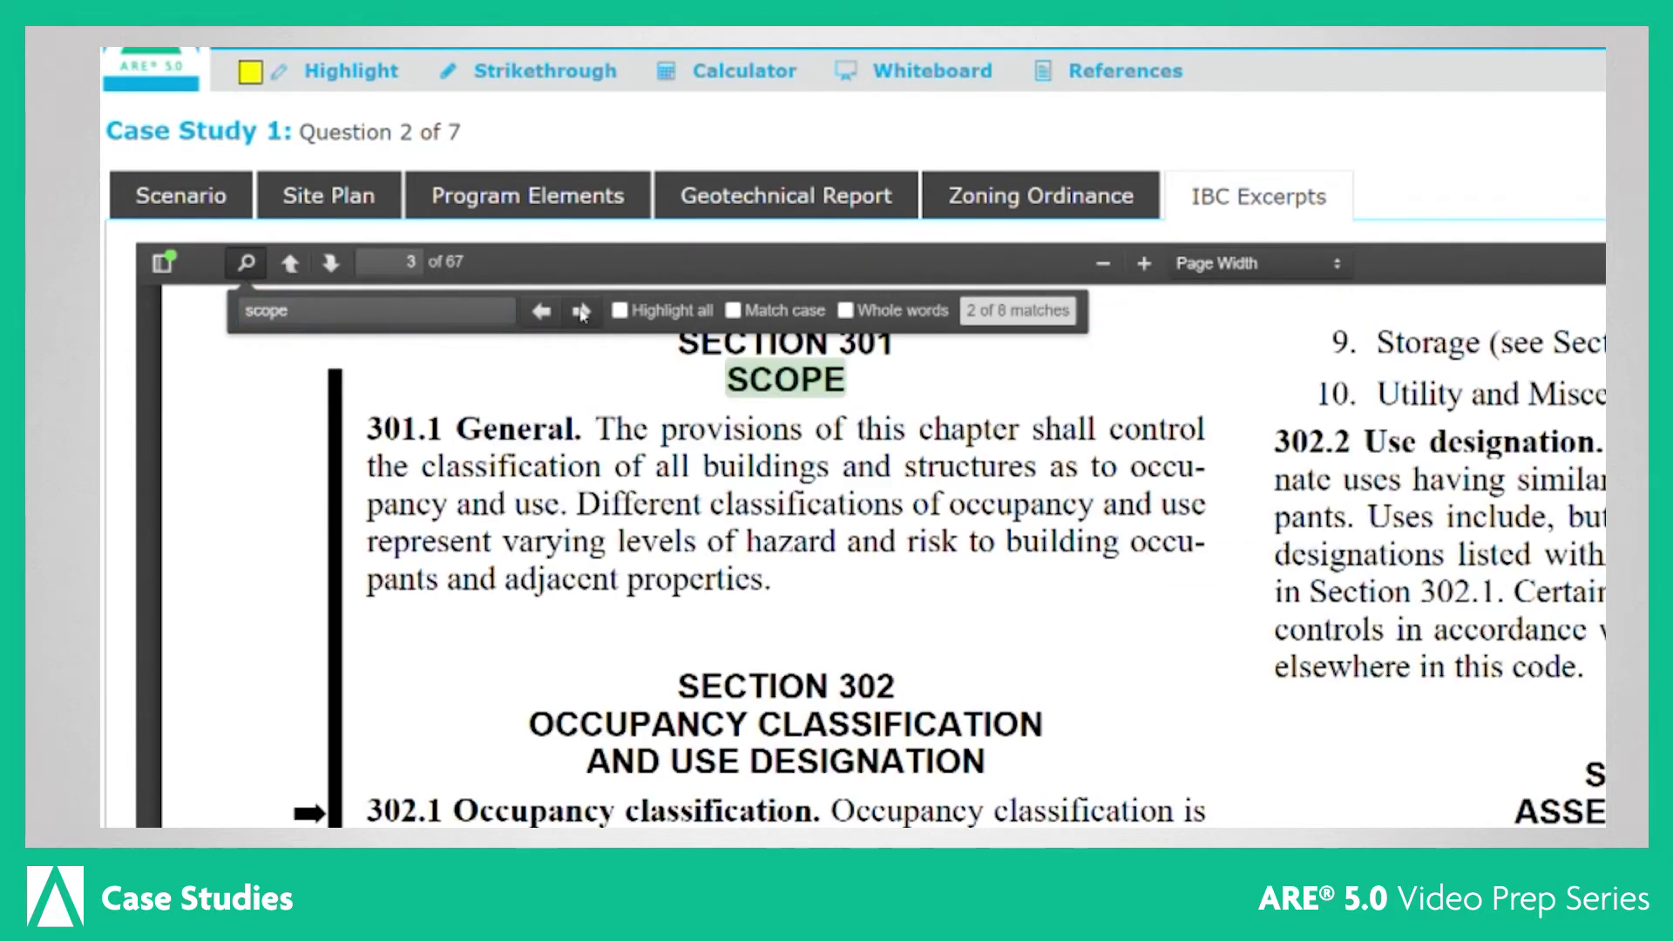
left_click(581, 311)
left_click(247, 264)
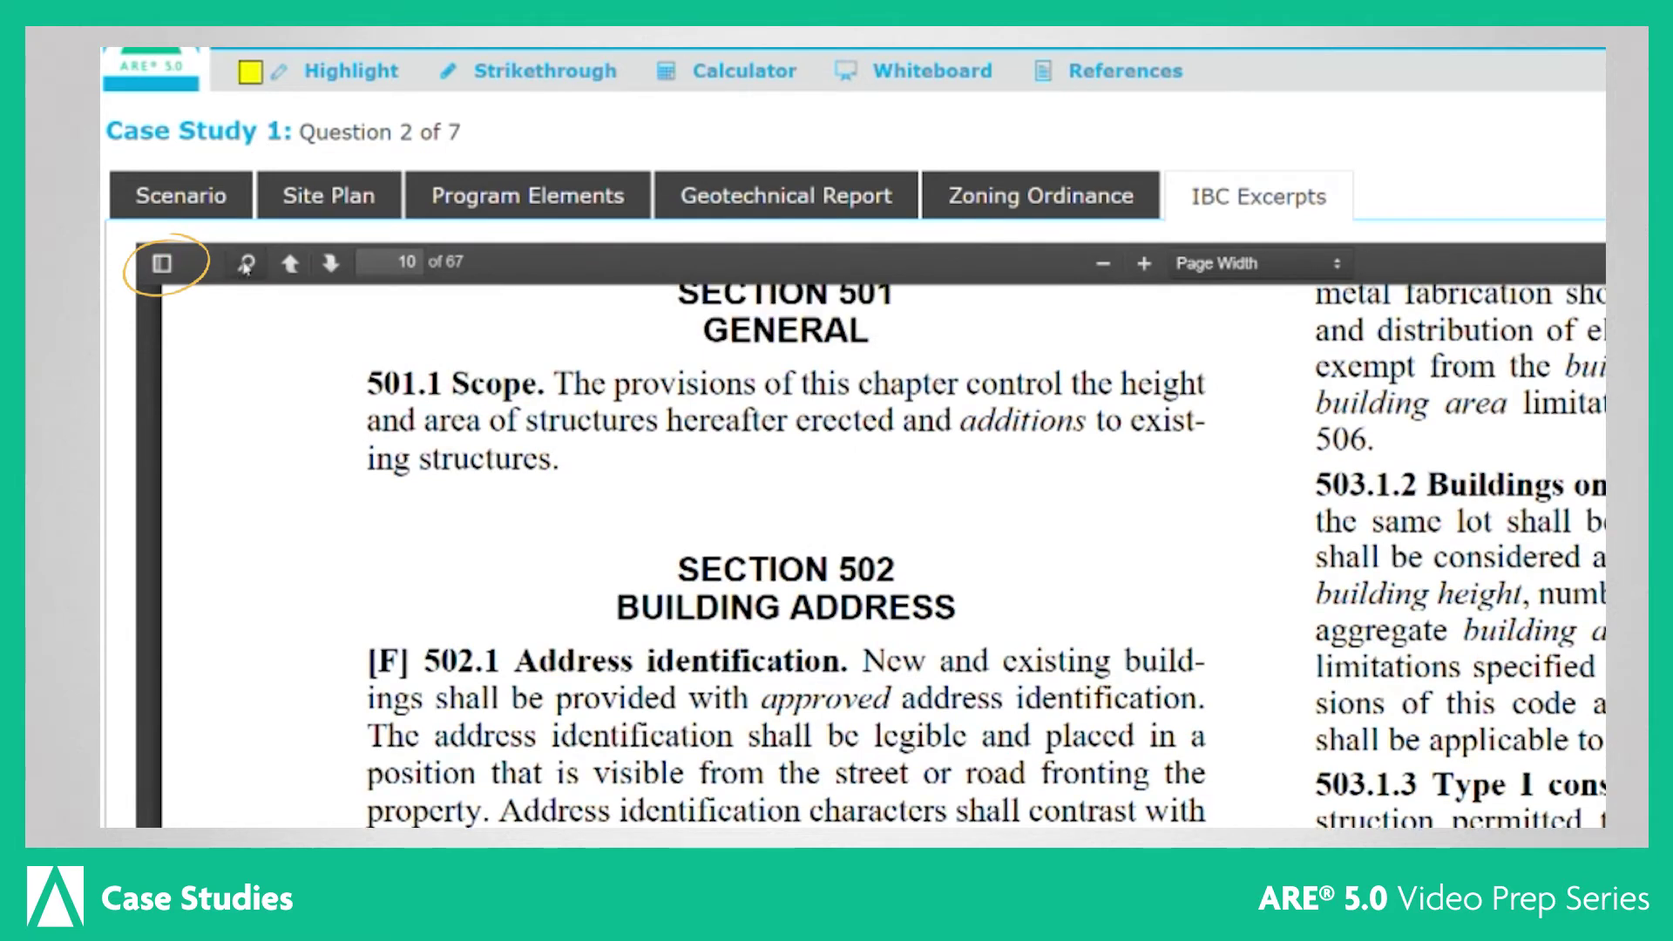
- Show the table of contents, go to page 12 (Section 505 Mezzanines), and zoom out to 110%
left_click(162, 264)
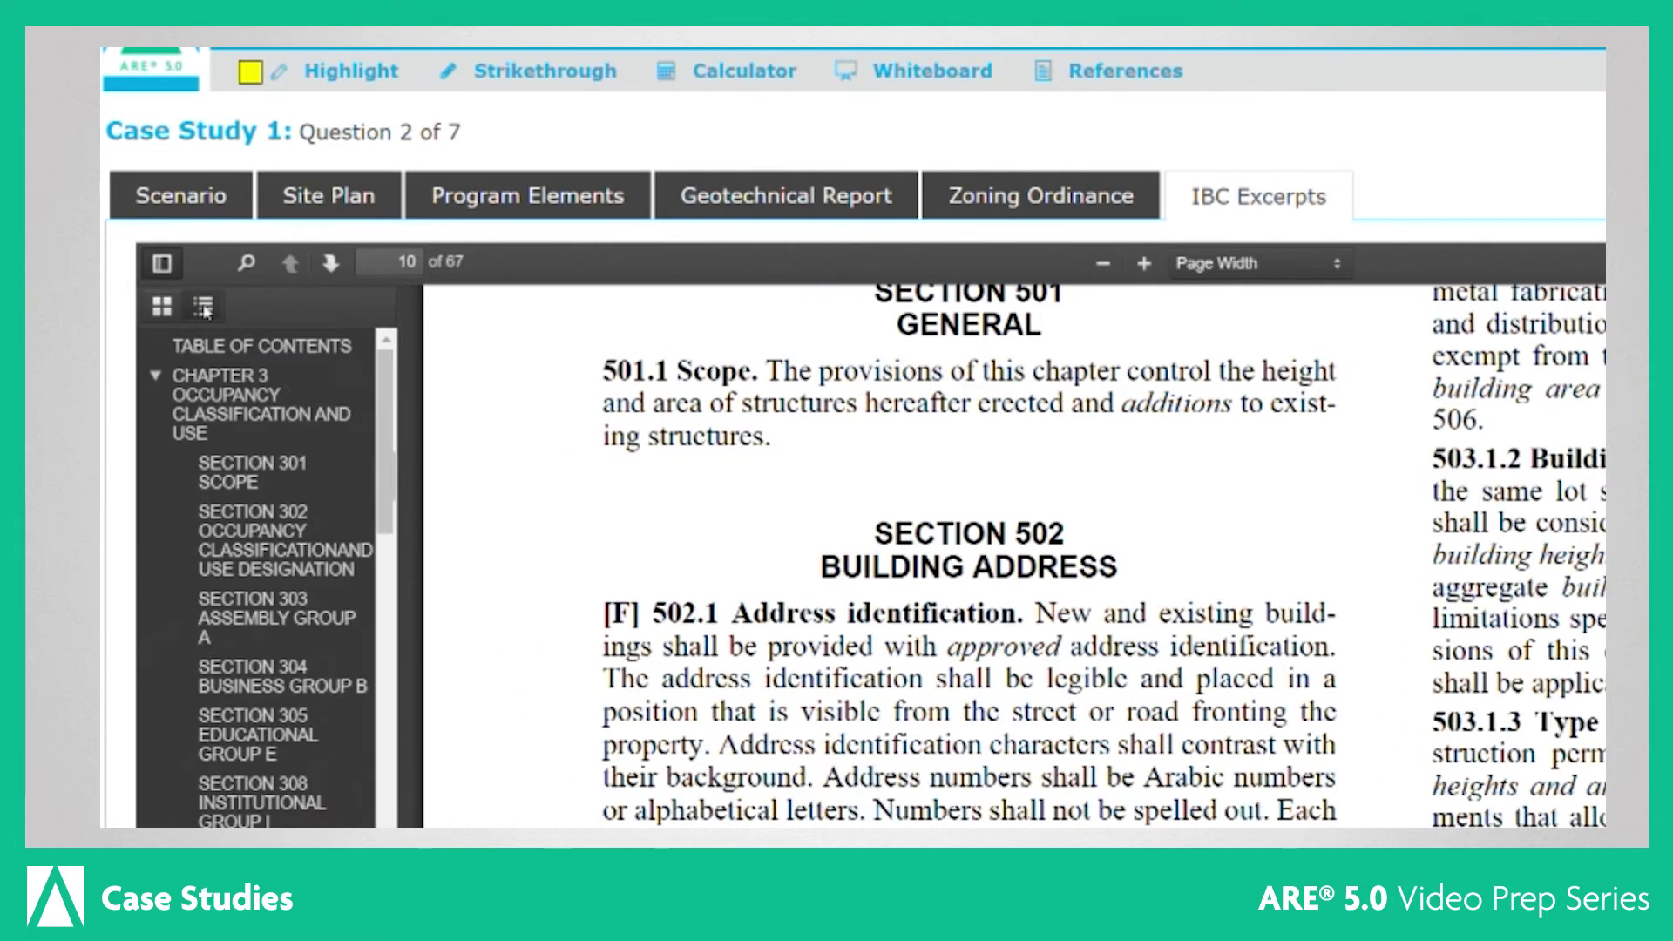
left_click(330, 263)
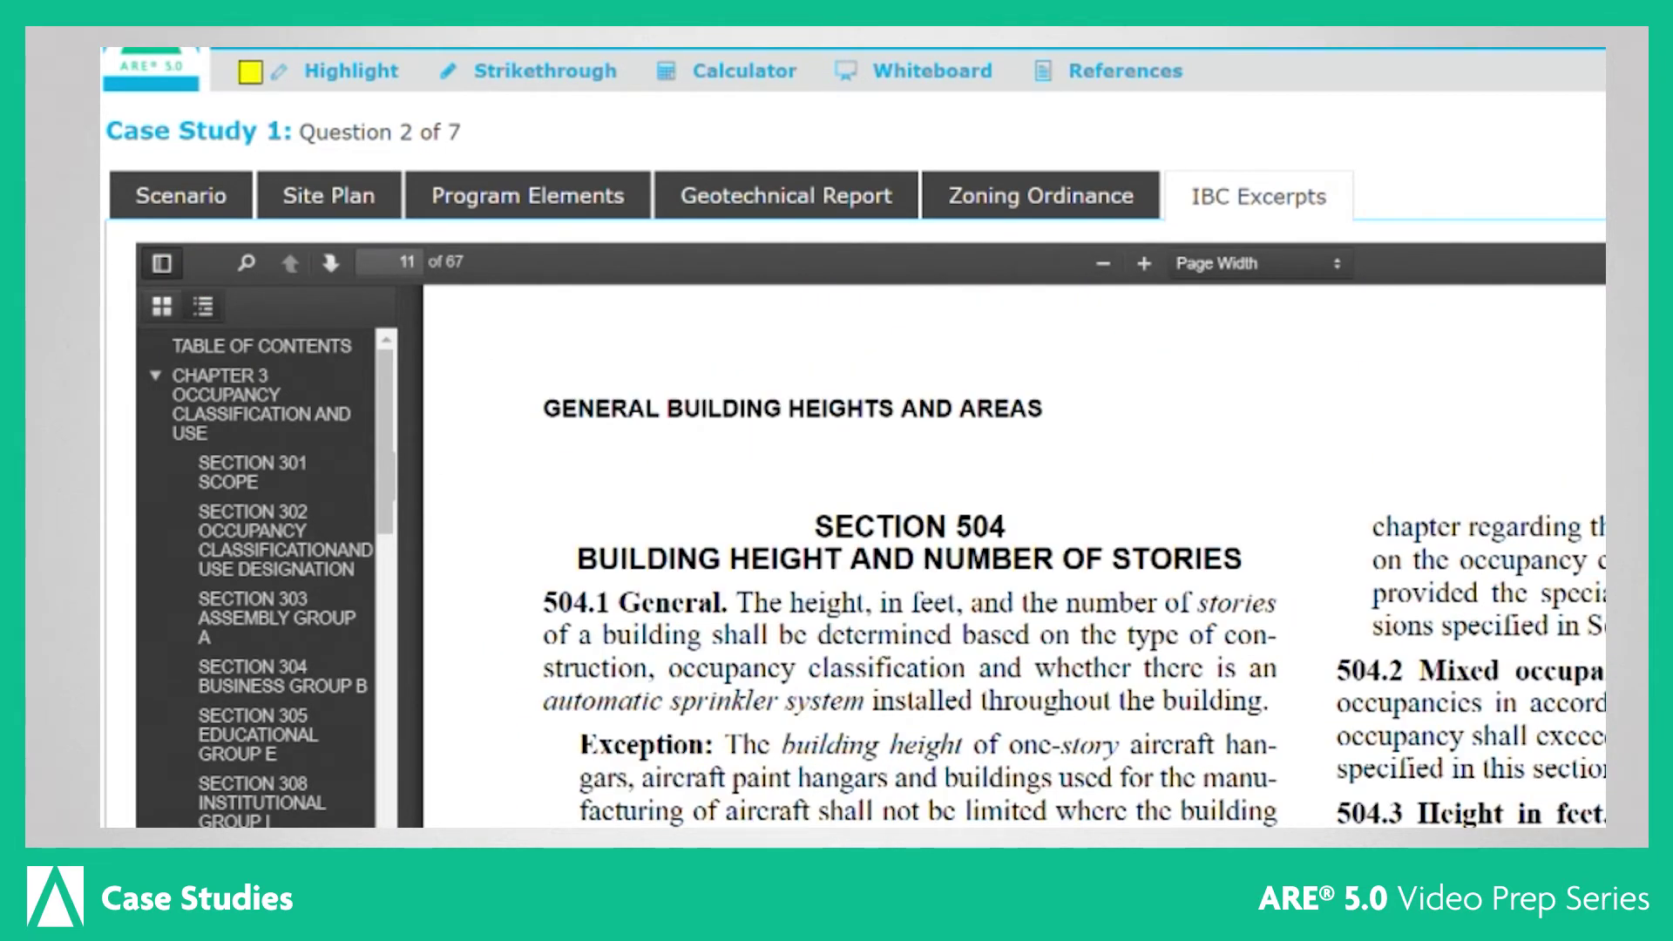
left_click(330, 263)
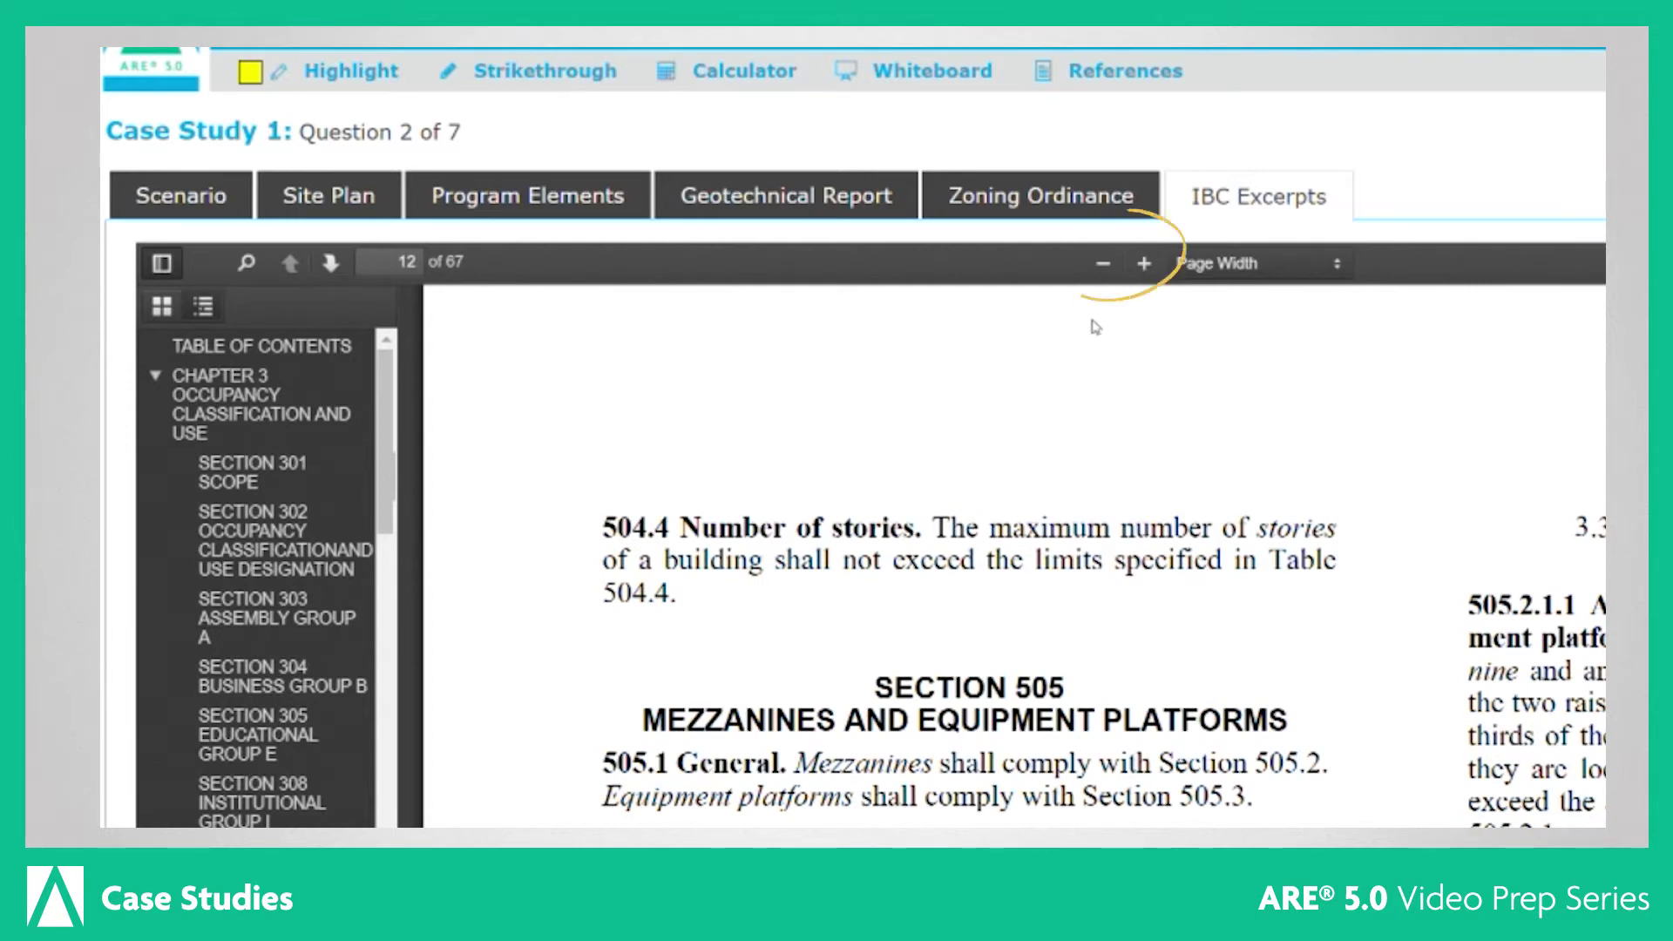
left_click(1102, 267)
left_click(1102, 266)
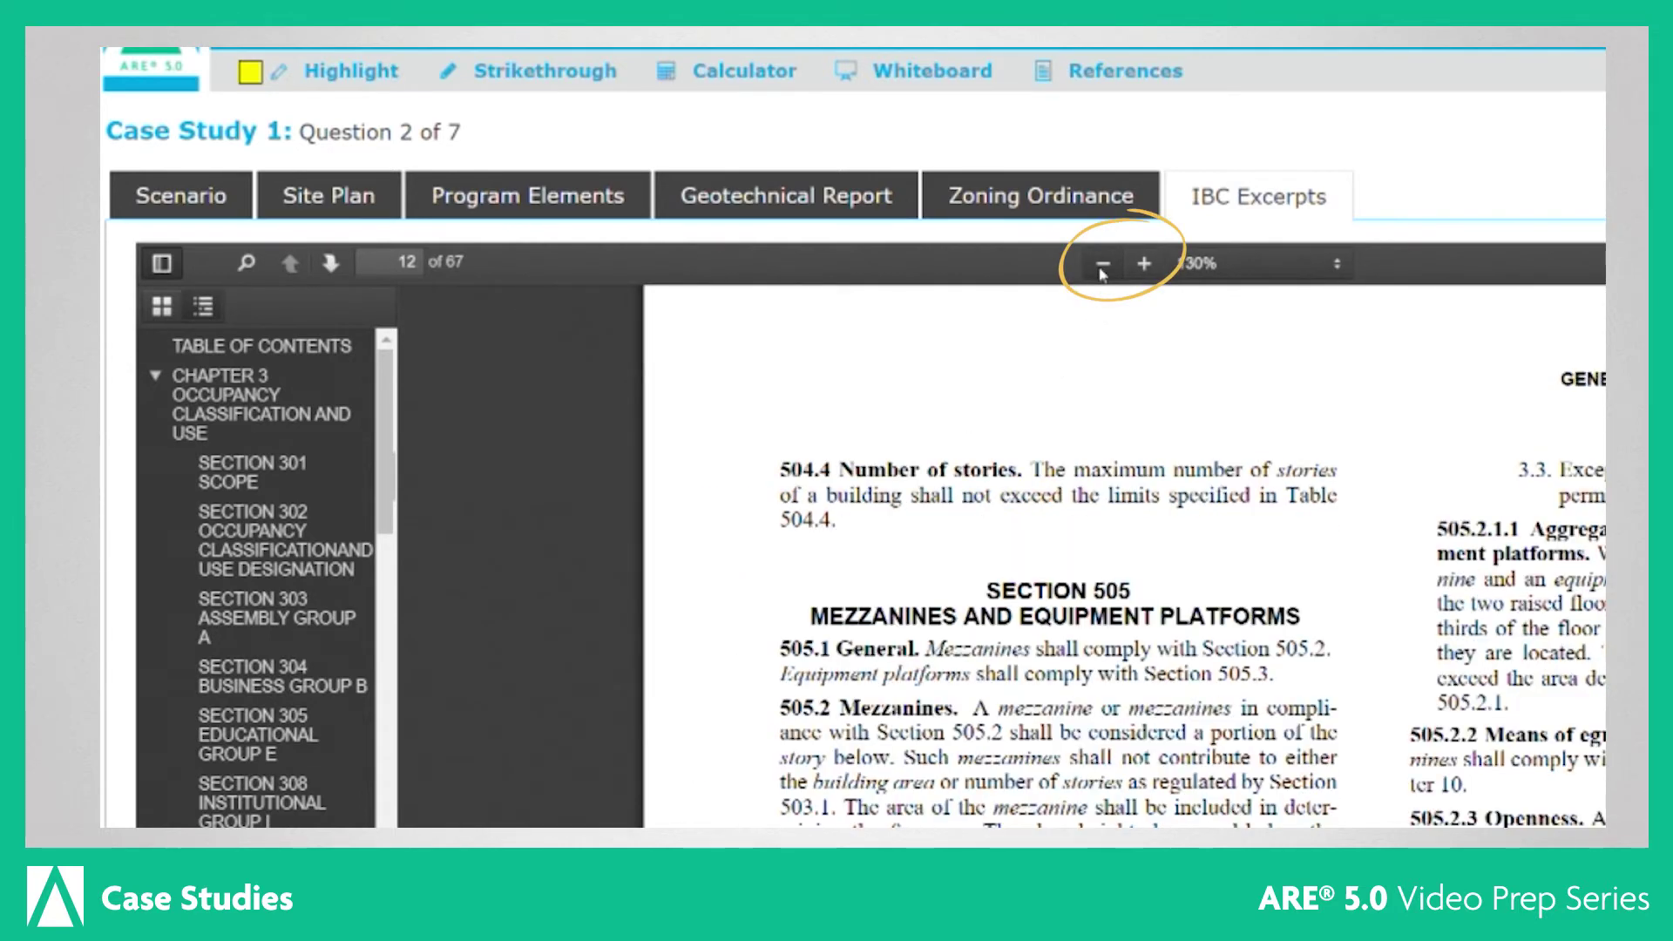
left_click(1102, 266)
left_click(1201, 275)
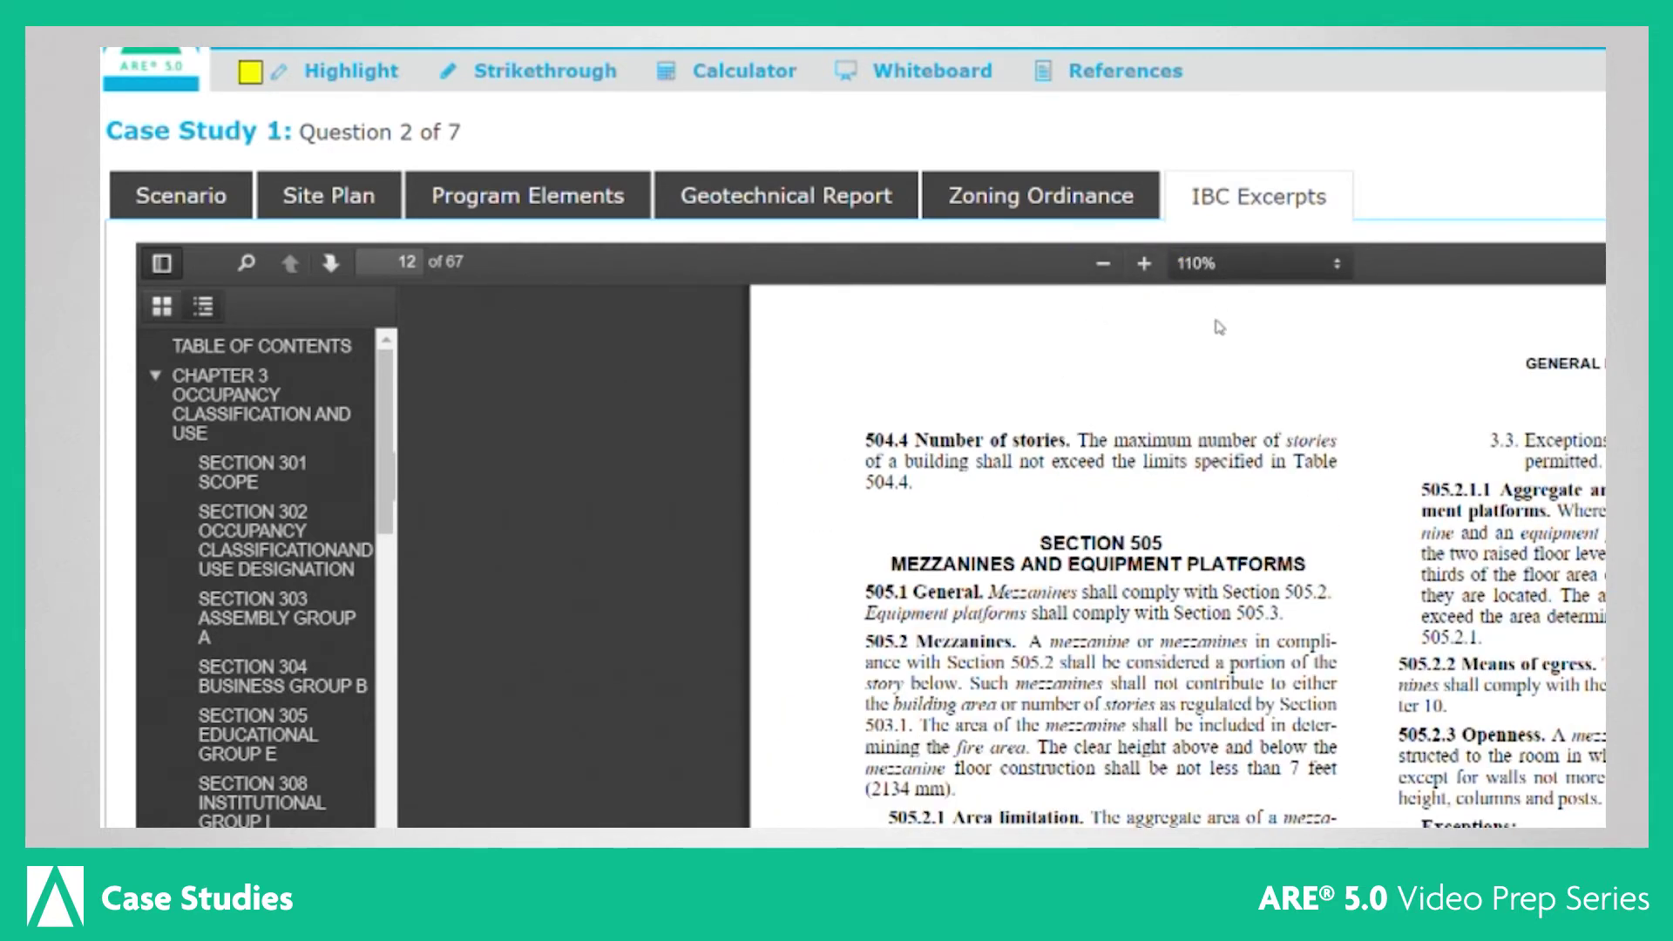
left_click(1220, 374)
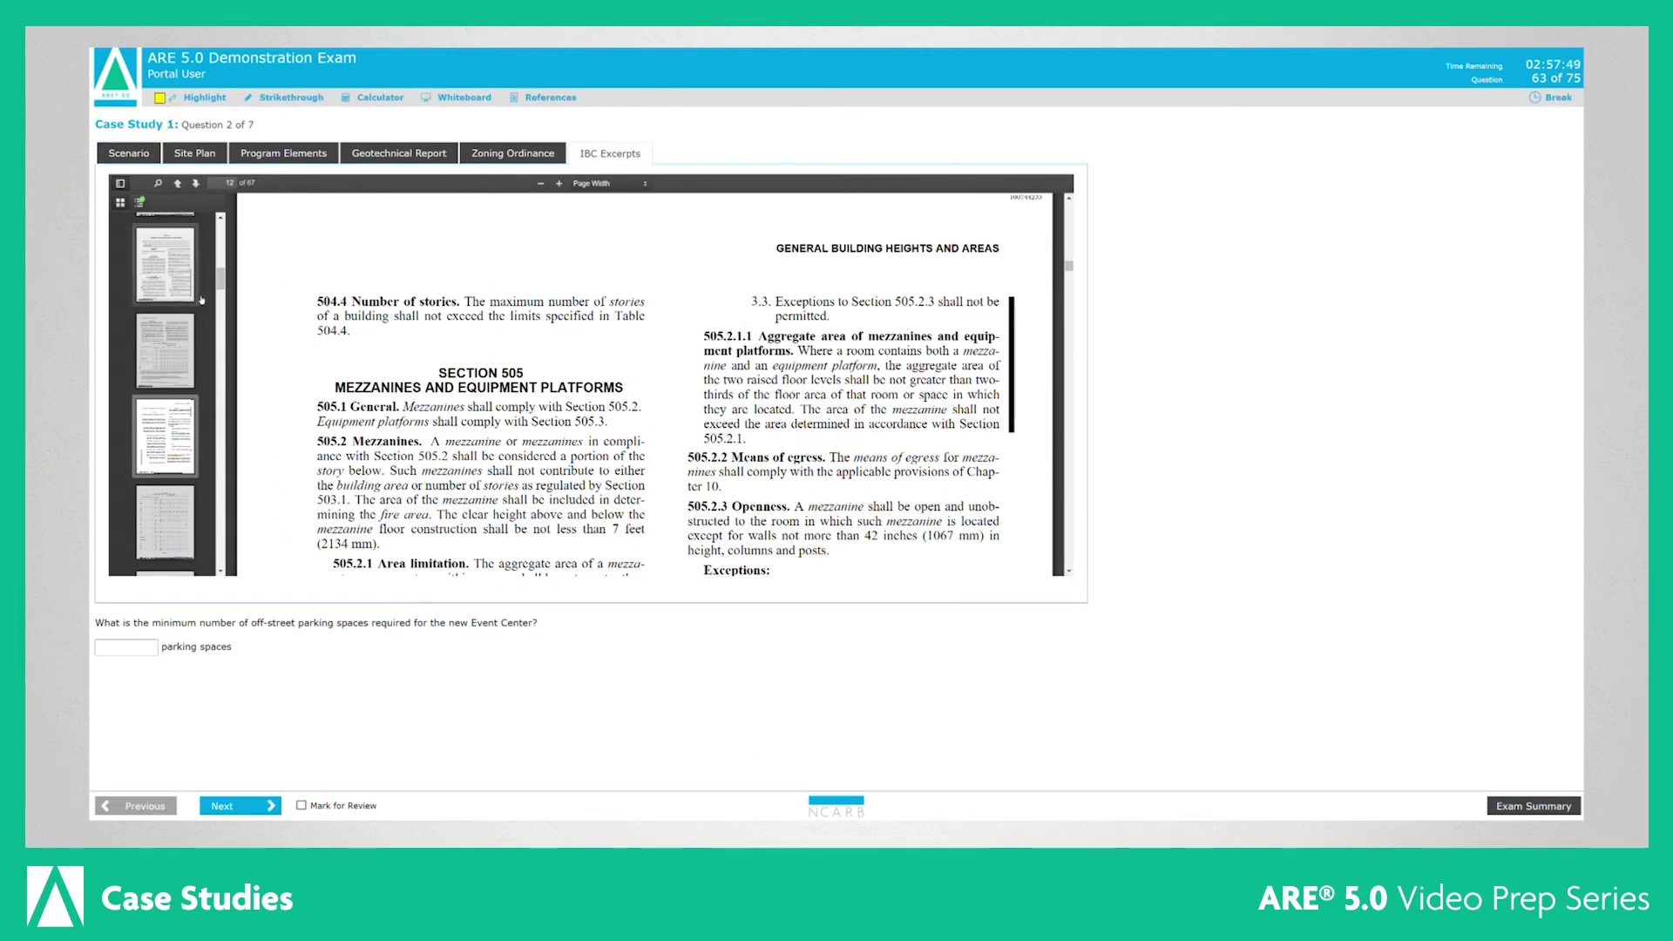
left_click(241, 810)
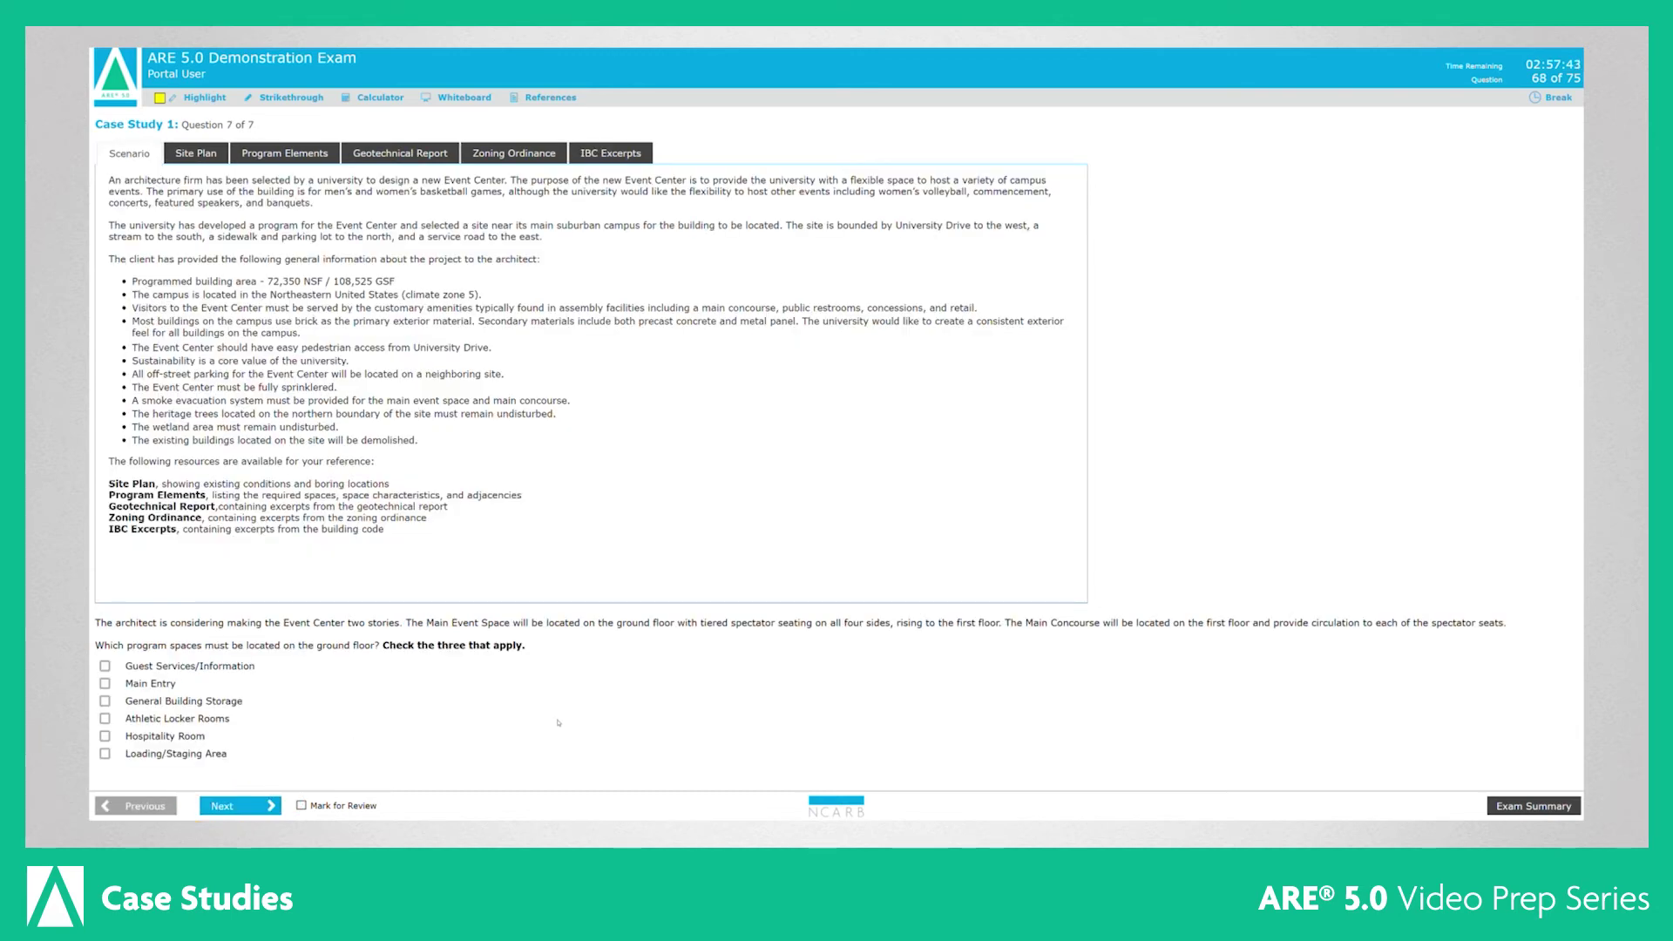
- Advance past question 7 of 7 to bring up the end-of-set warning
left_click(250, 806)
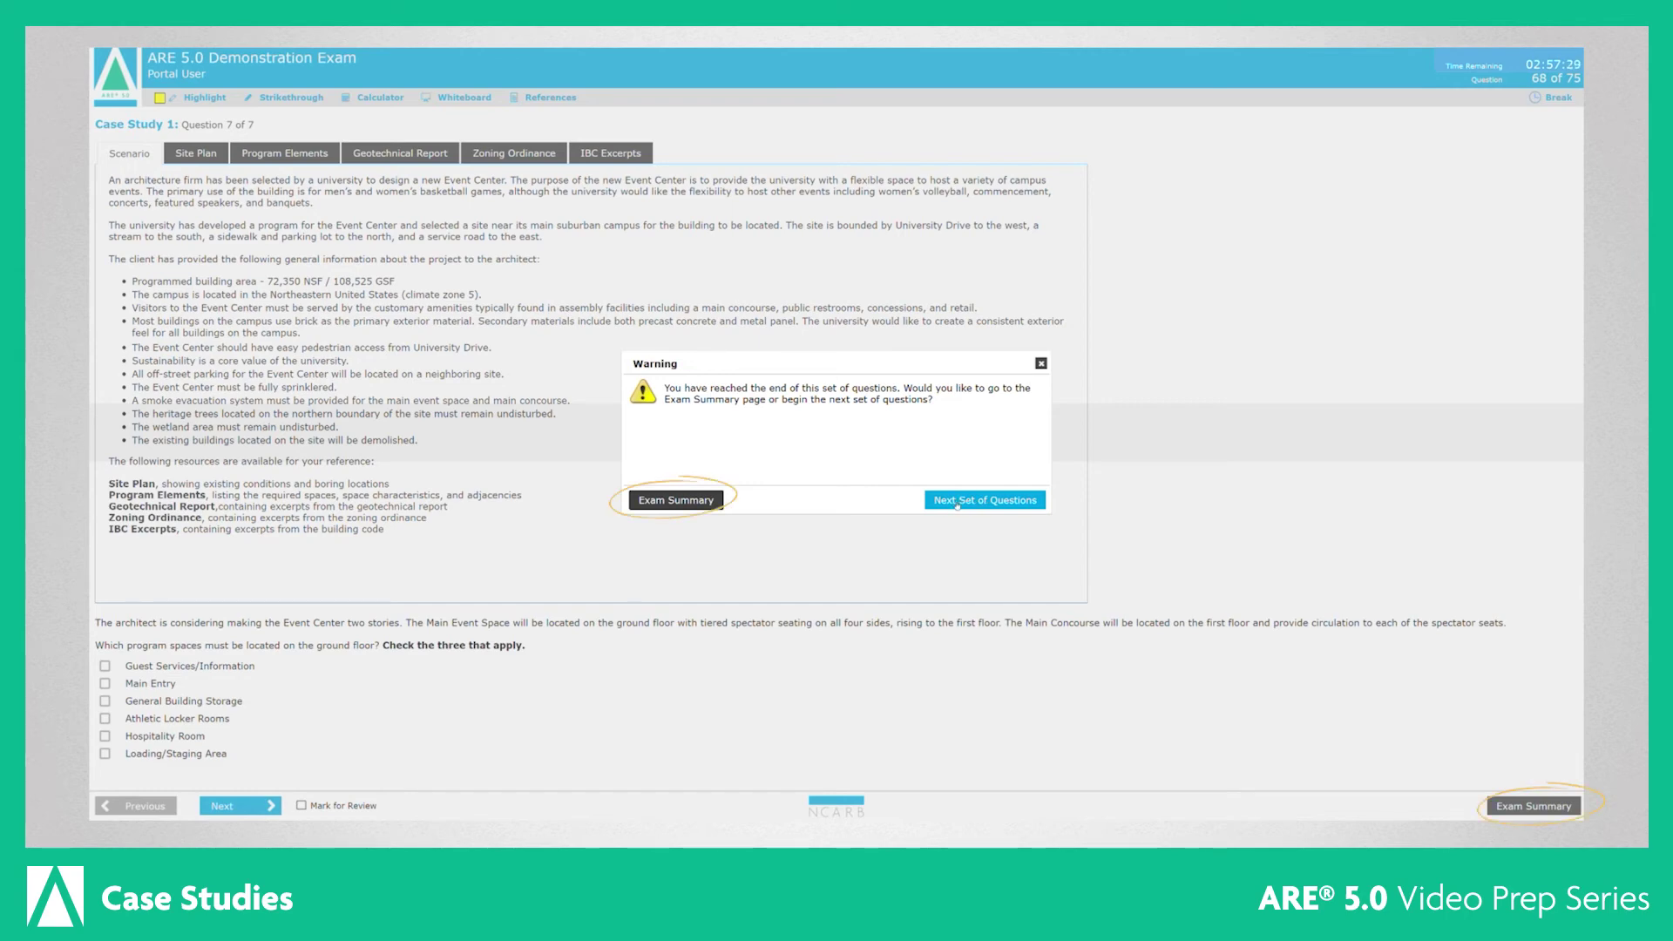
- Go to the Exam Summary, take a confirmed break, then return to the test
left_click(698, 503)
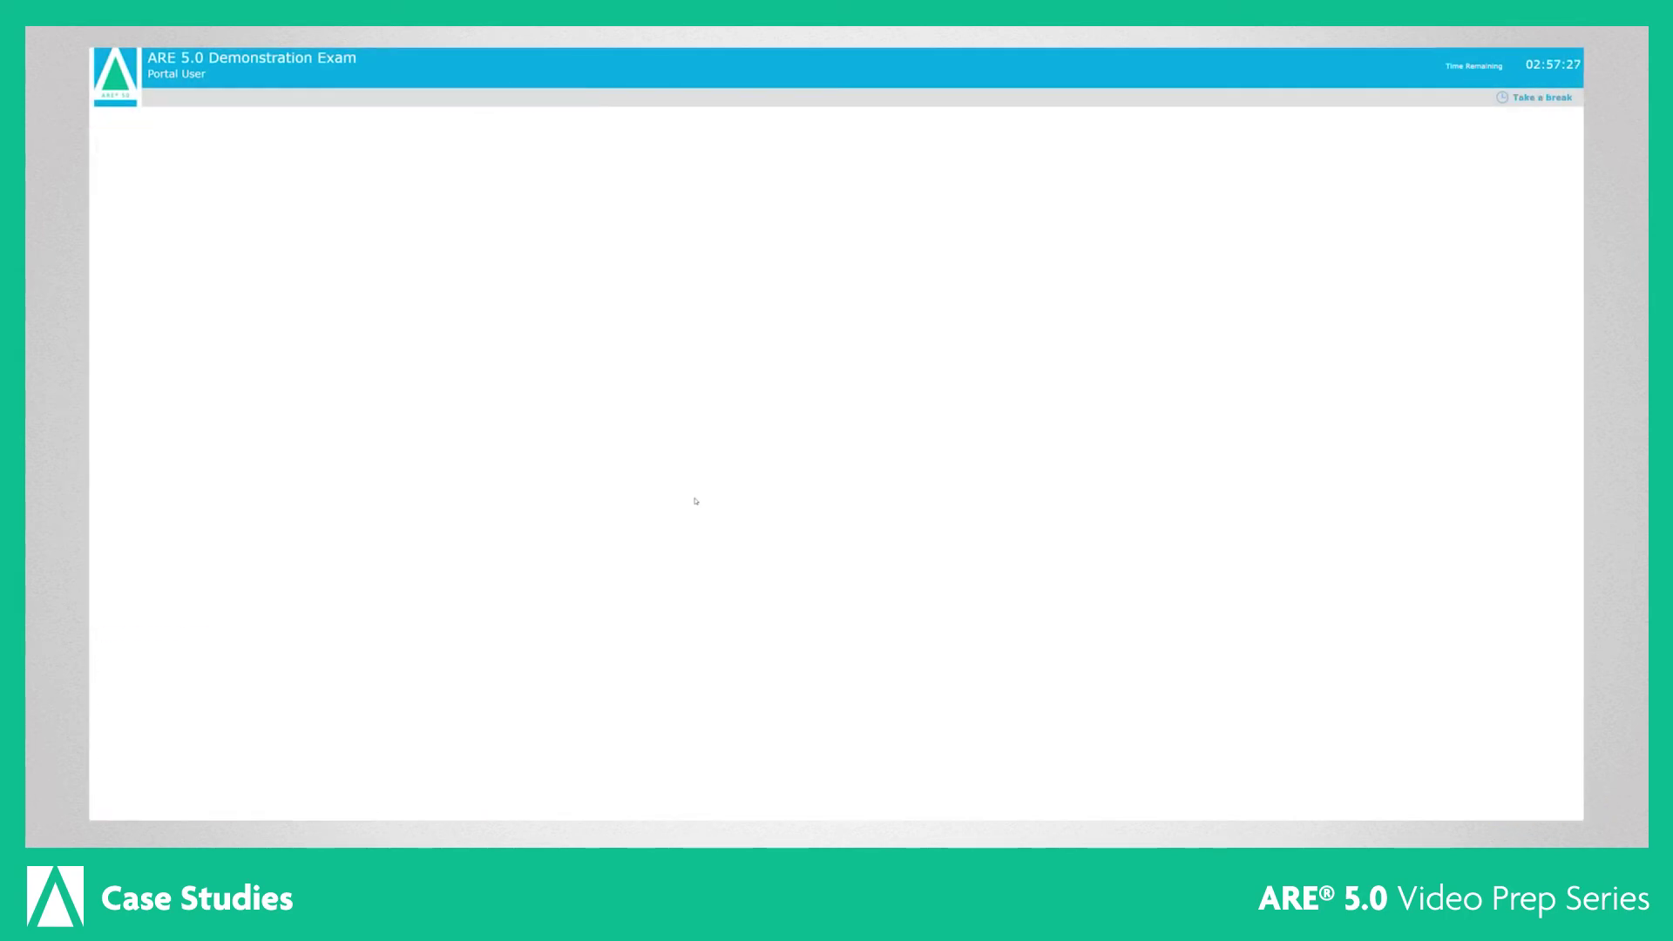
scroll(696, 501, "down", 2)
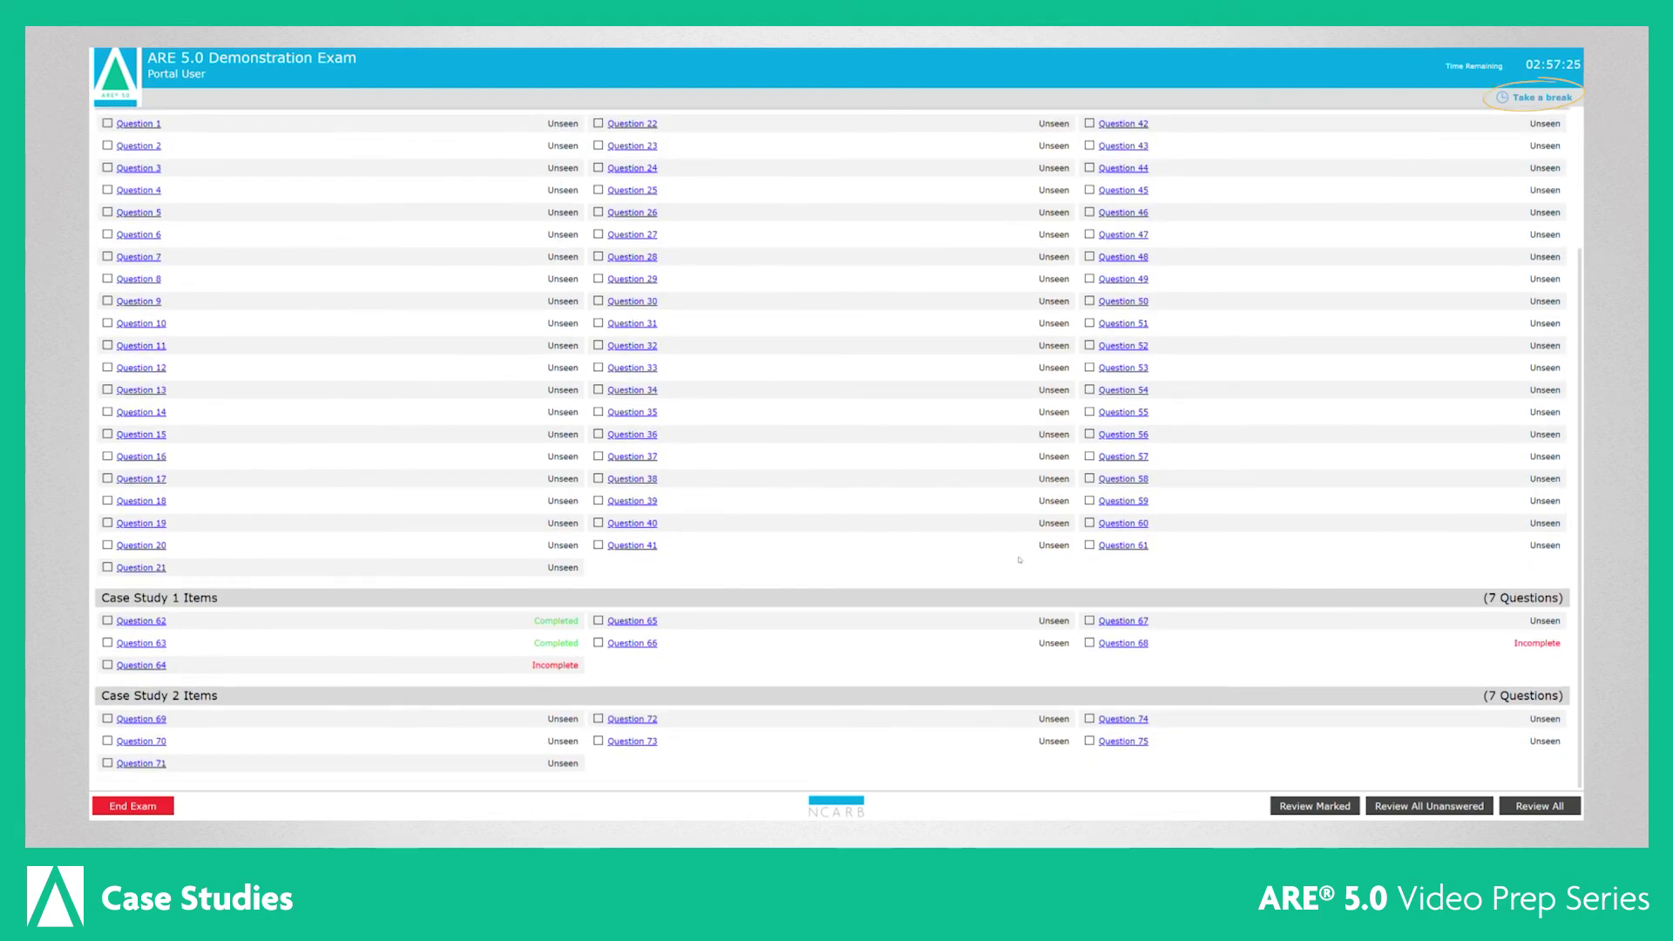
left_click(1540, 97)
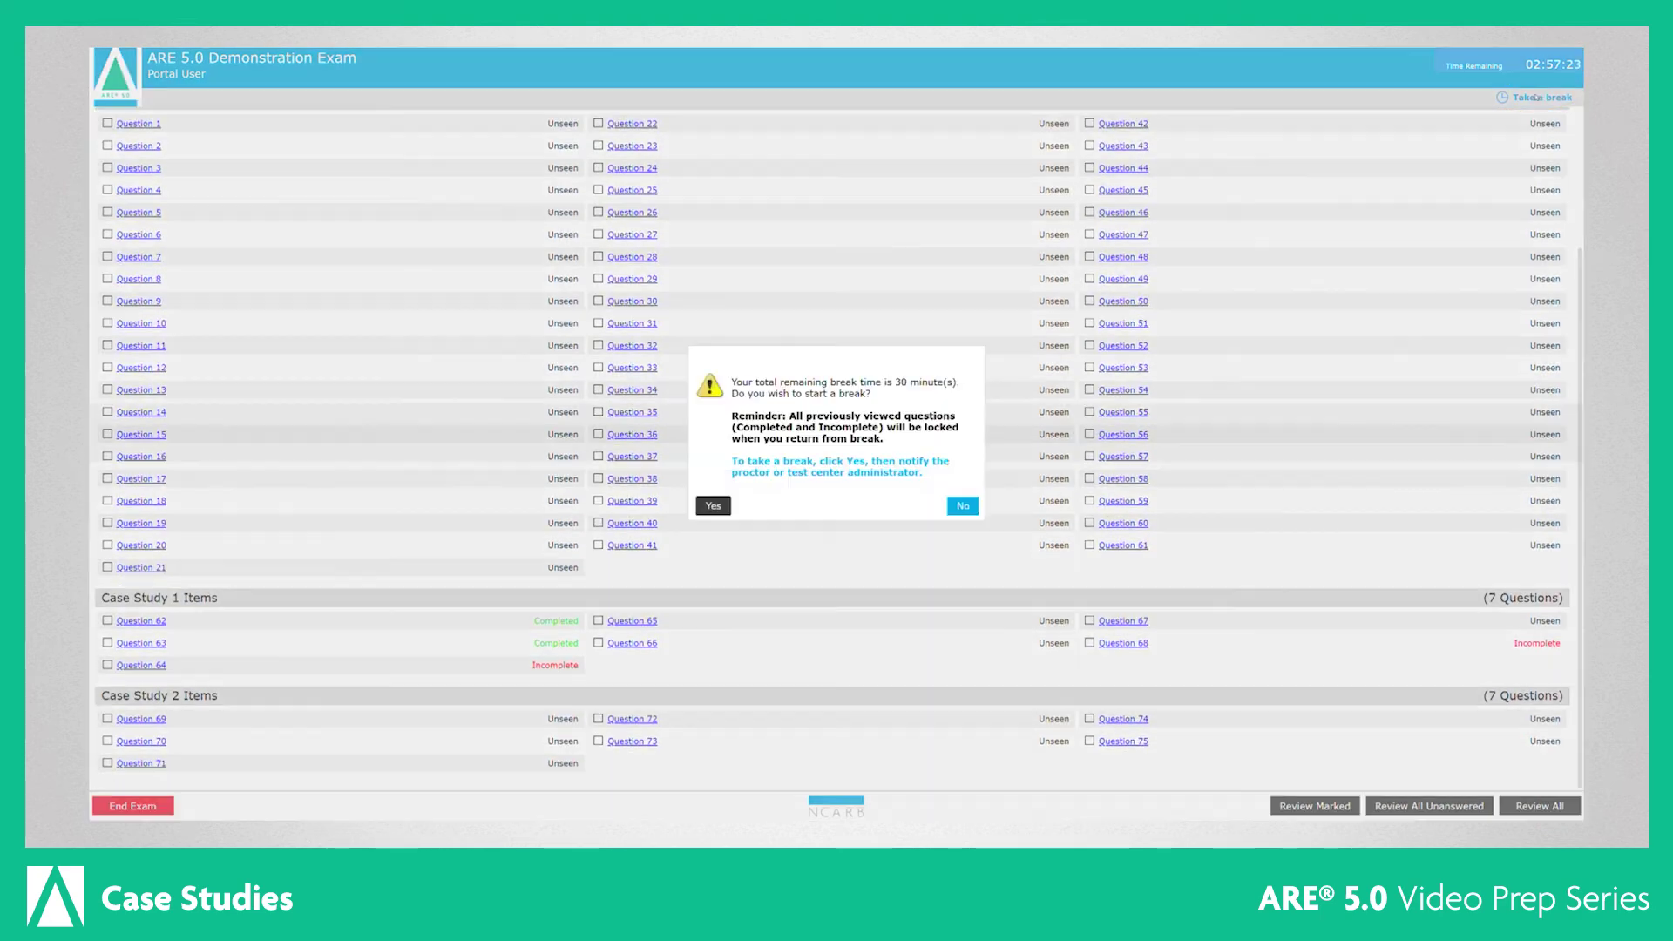
left_click(707, 510)
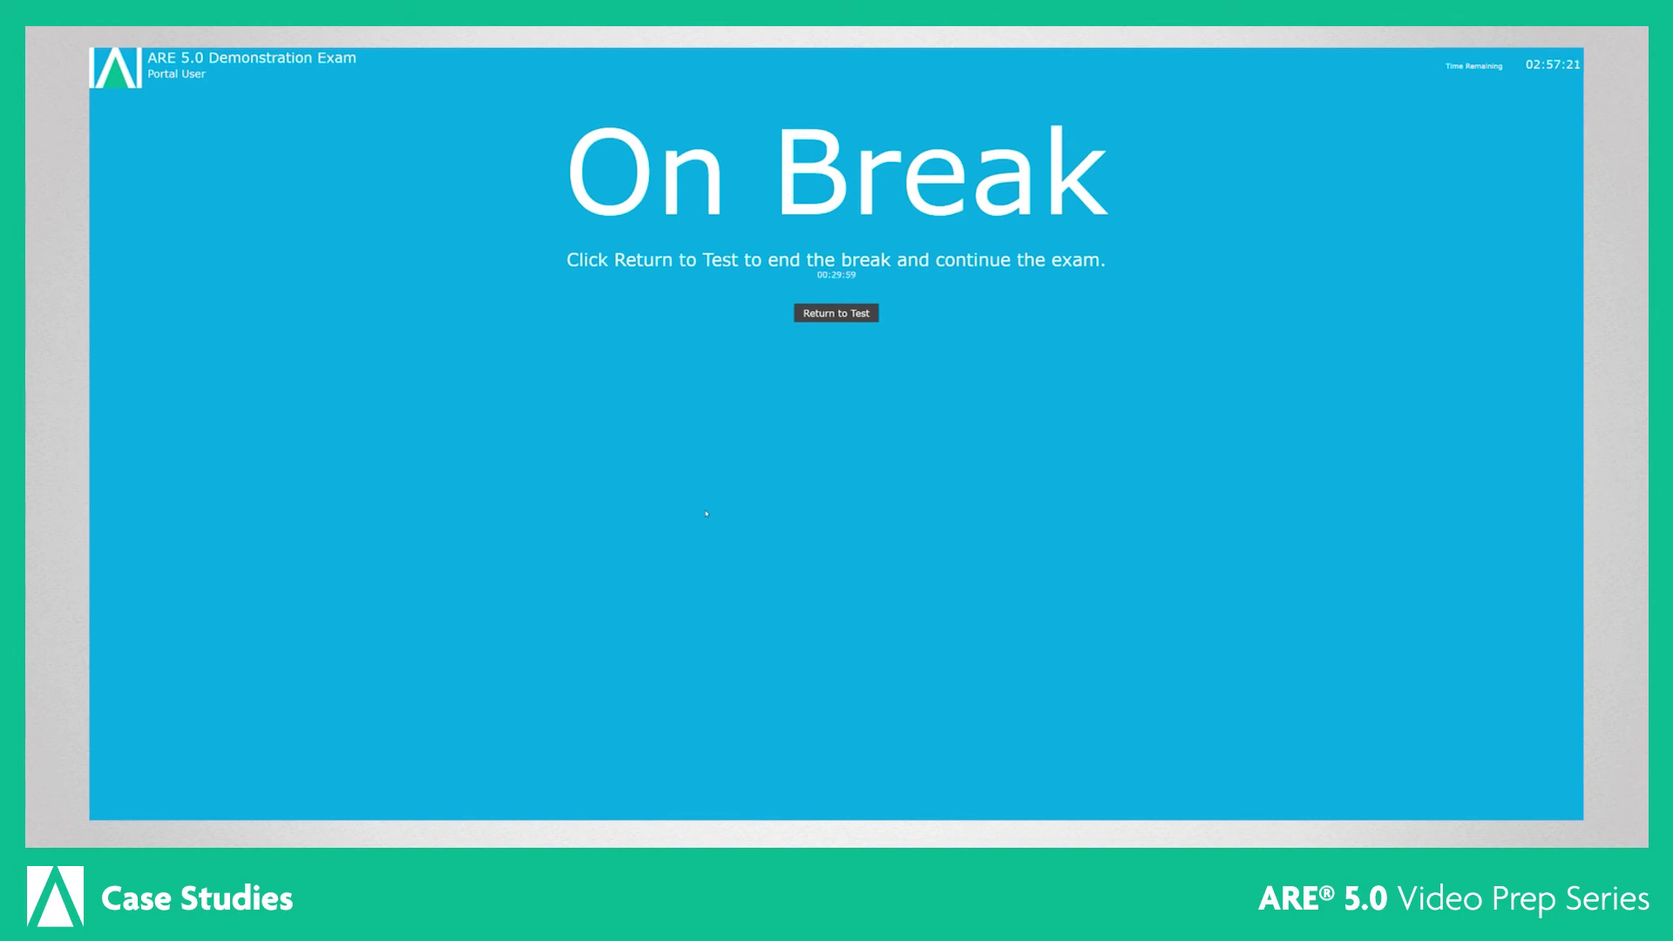
left_click(820, 321)
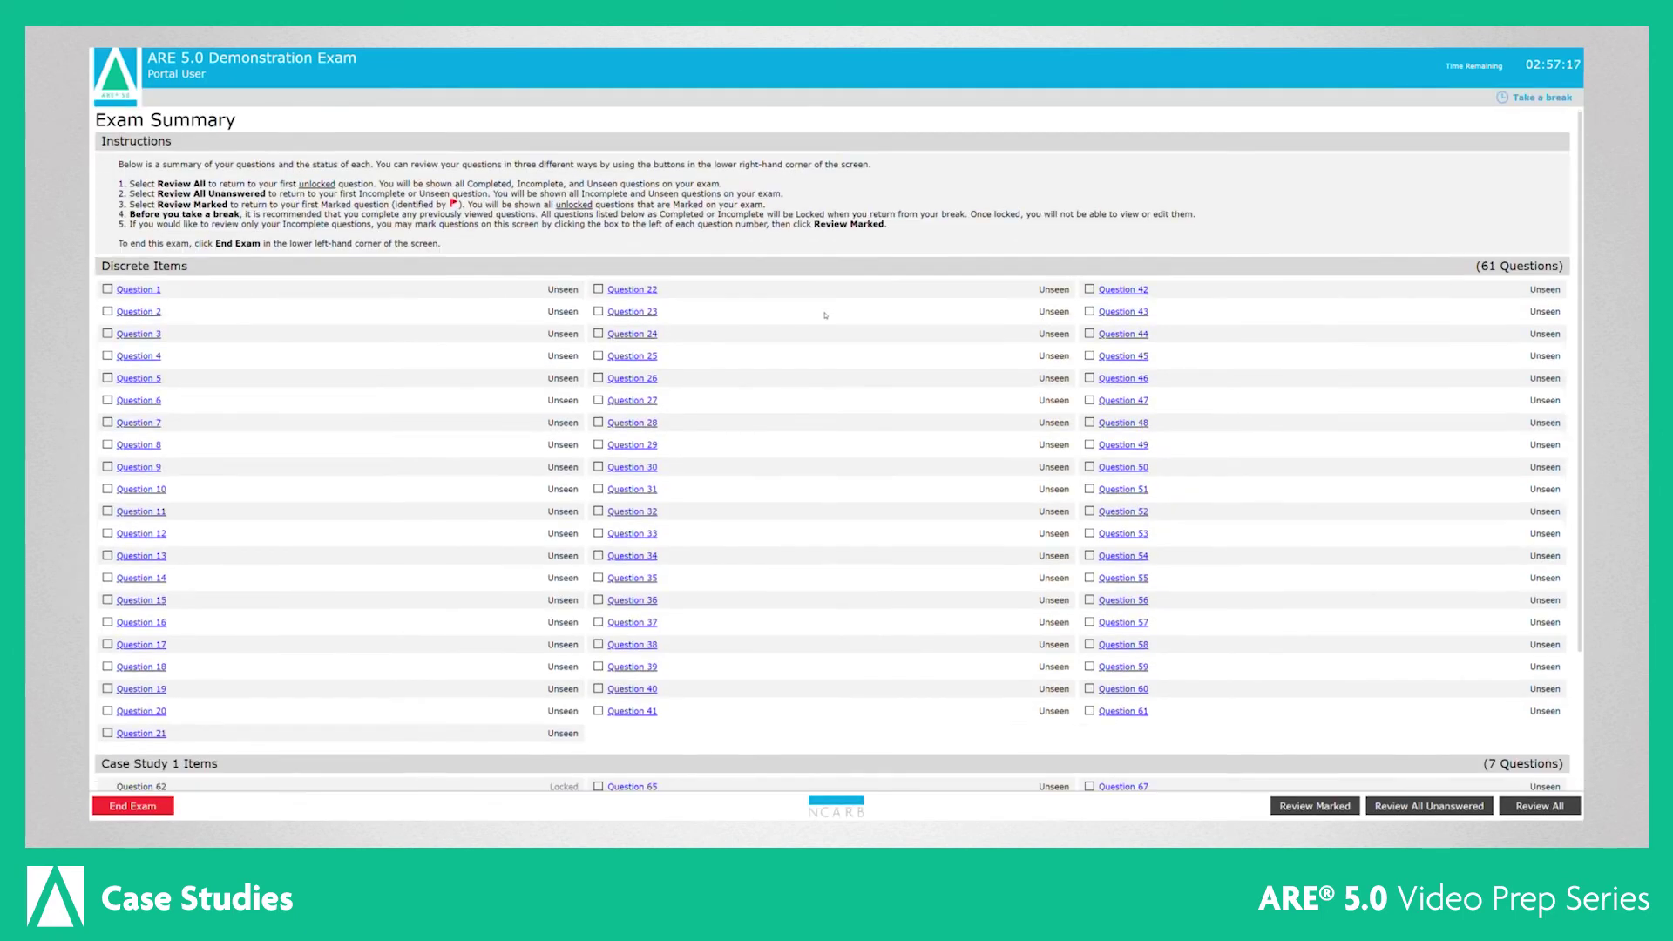
scroll(862, 383, "down", 2)
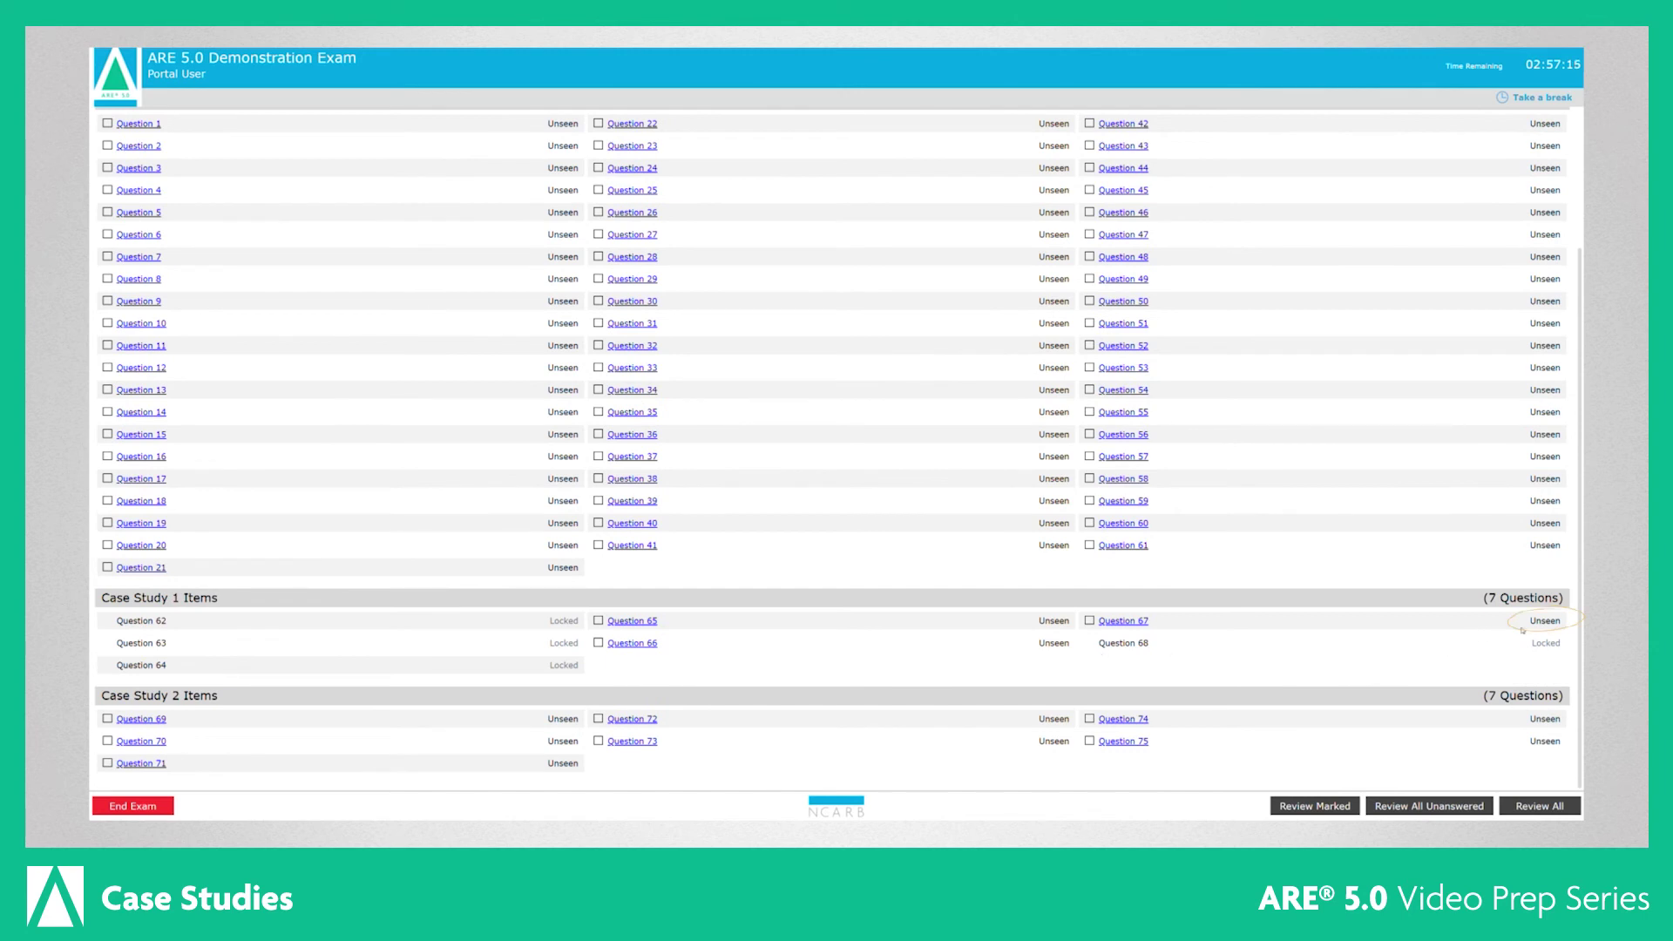